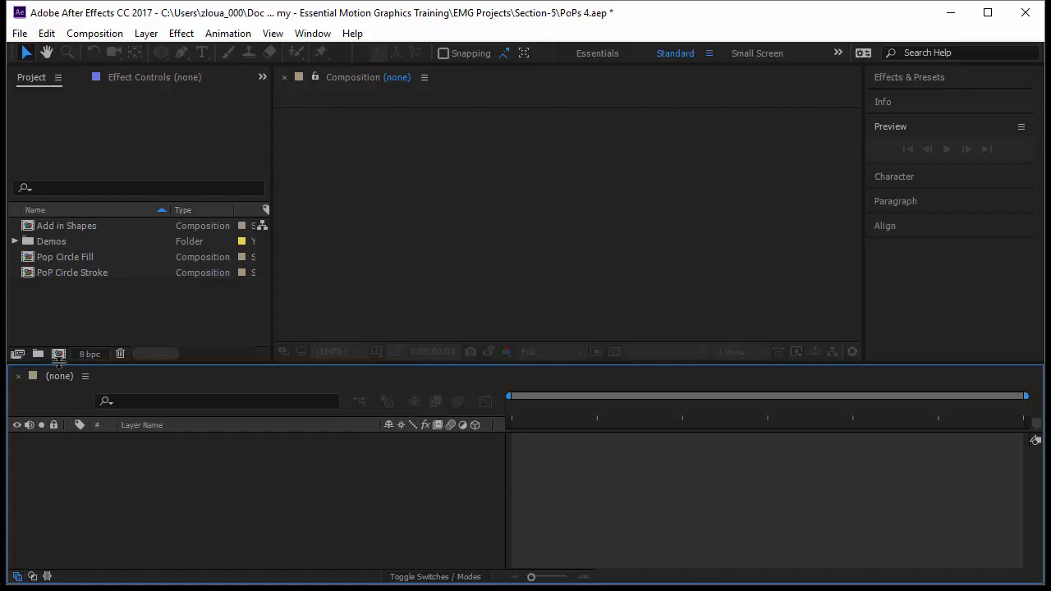
Create a new composition named Repeater with the HDV/HDTV 720 25 preset and a 7-second duration
{"action": "left_click", "coordinate": [59, 354]}
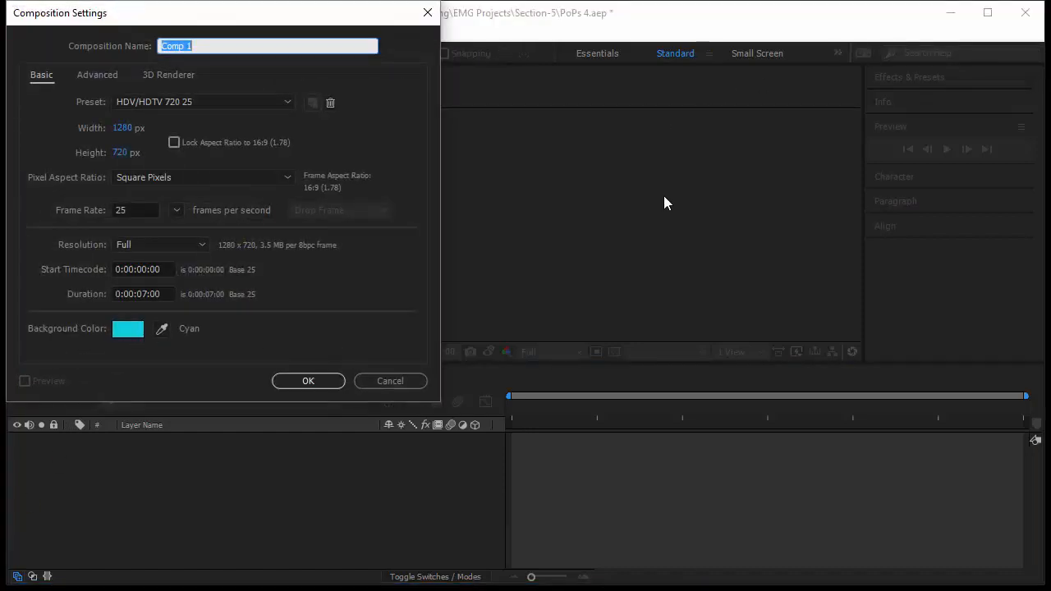
{"action": "type", "text": "Repeater"}
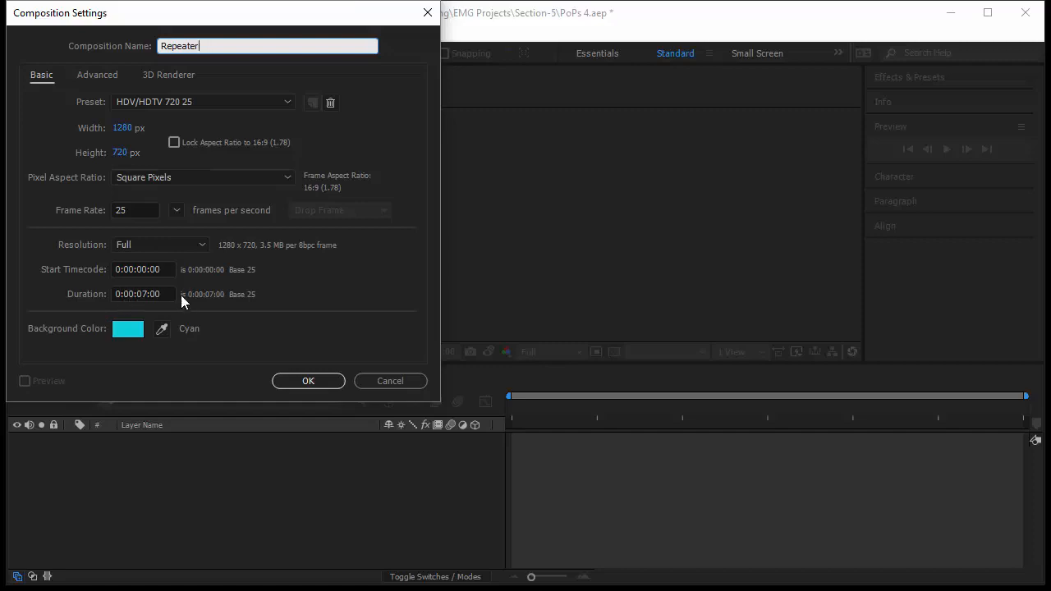
{"action": "left_click", "coordinate": [307, 384]}
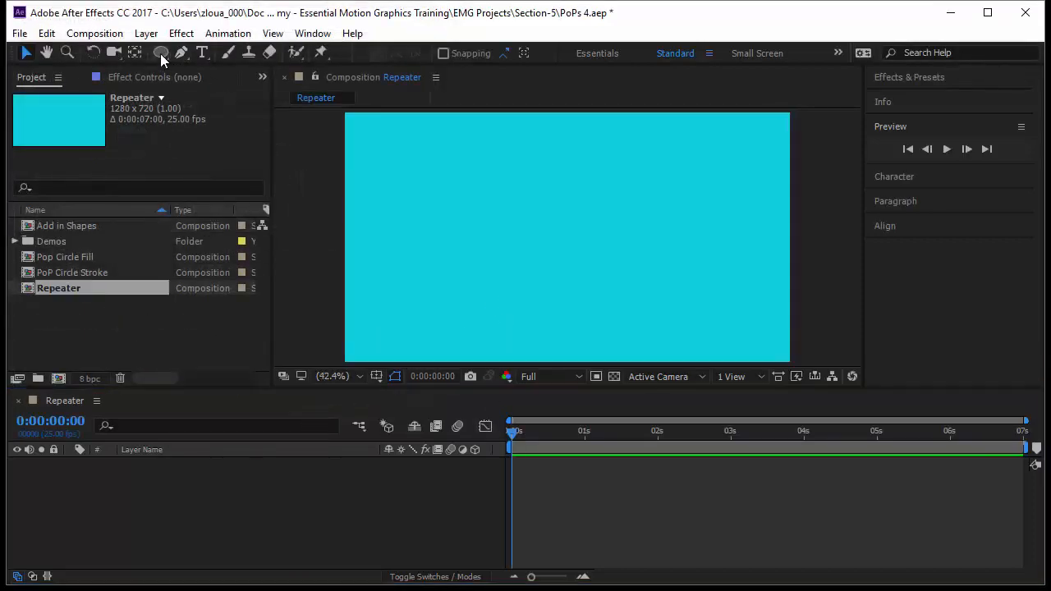
Draw a rectangle about 135 by 137 px near the centre of the composition on a new shape layer
{"action": "left_click_drag", "start_coordinate": [160, 54], "coordinate": [230, 52]}
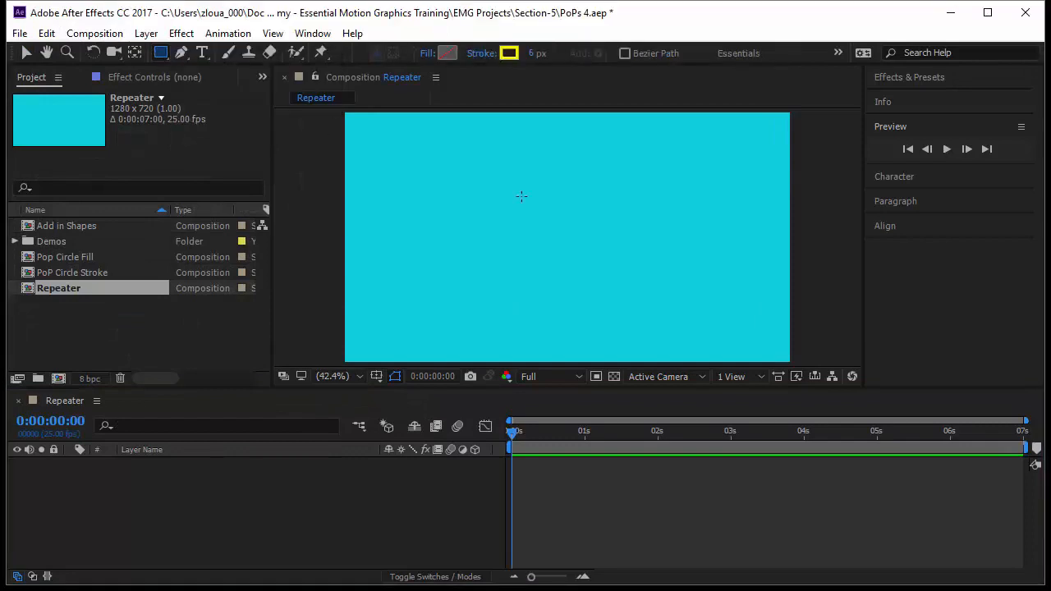
{"action": "left_click_drag", "start_coordinate": [532, 208], "coordinate": [581, 256]}
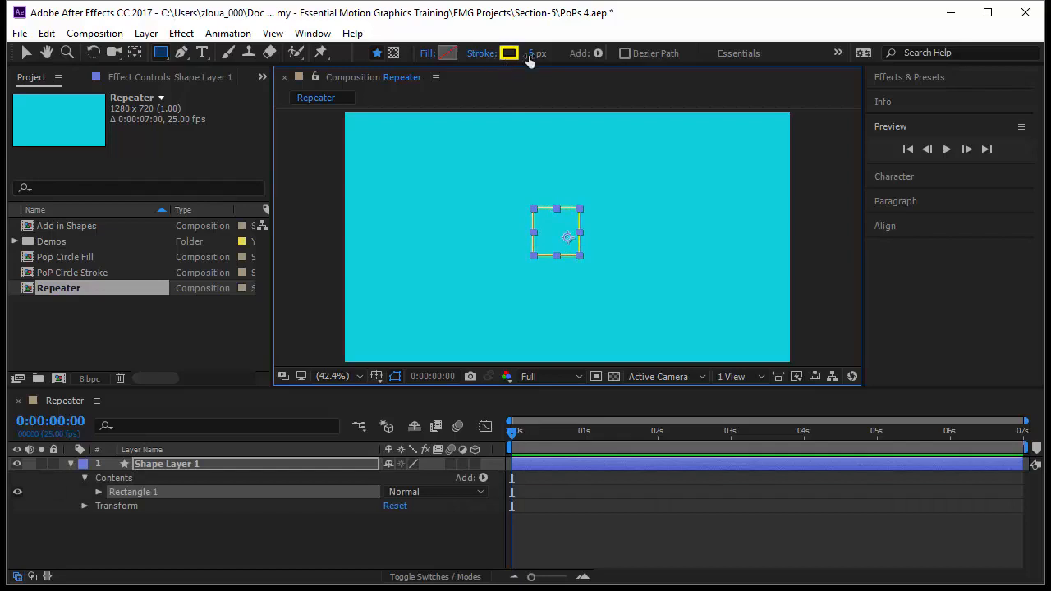
Centre the rectangle by setting the Position in its Rectangle 1 transform to 0, 0
{"action": "left_click", "coordinate": [98, 492]}
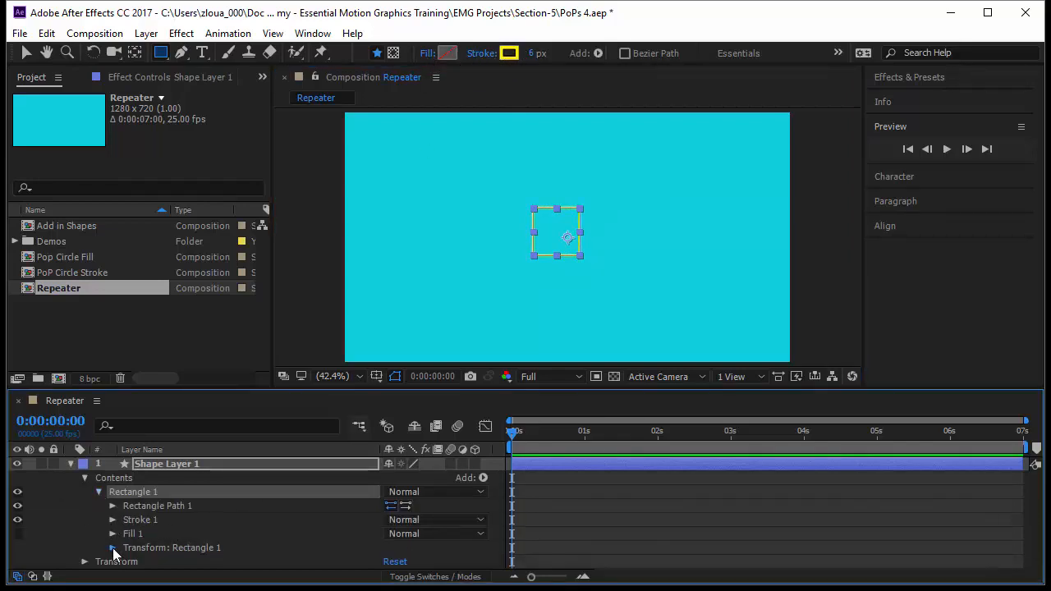
{"action": "left_click", "coordinate": [112, 547]}
{"action": "left_click", "coordinate": [395, 491]}
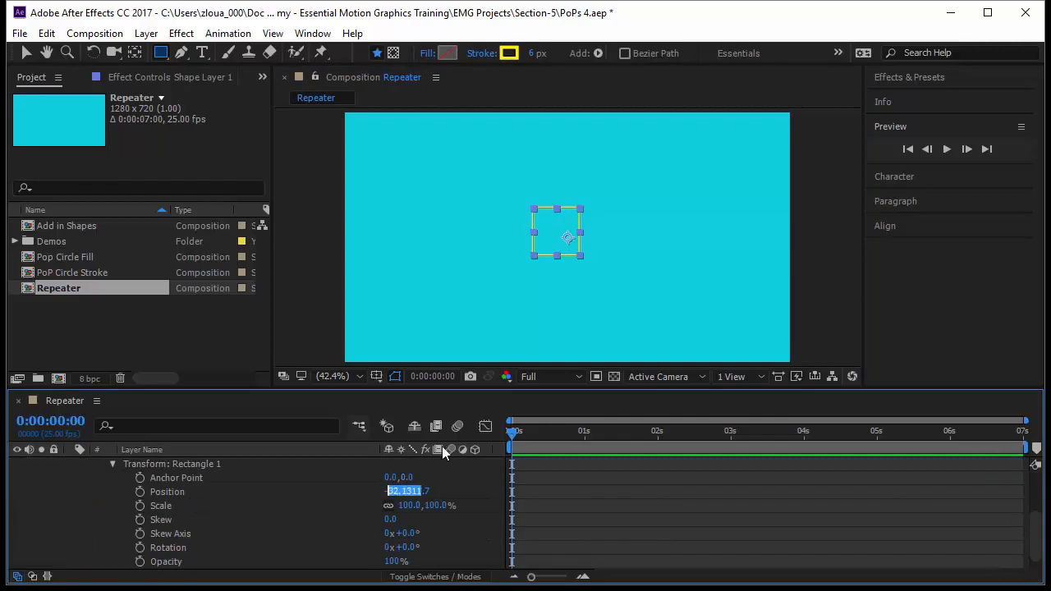
{"action": "type", "text": "0"}
{"action": "key", "text": "Tab"}
{"action": "type", "text": "0"}
{"action": "key", "text": "Return"}
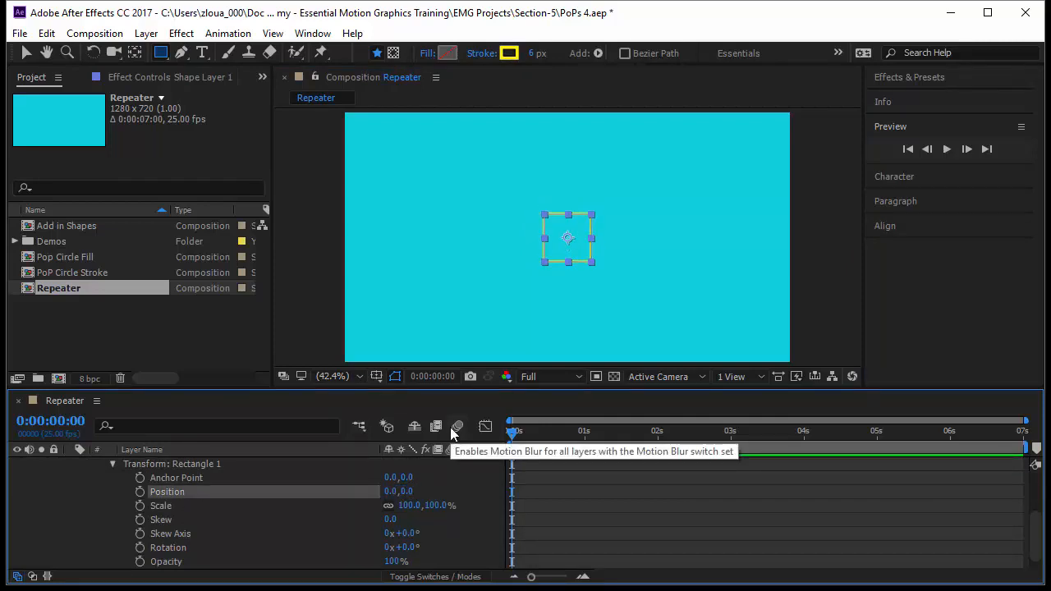
Unlink the proportions of the rectangle path and set its size to 75 by 75
{"action": "scroll", "coordinate": [243, 507], "scroll_direction": "up", "scroll_amount": 3}
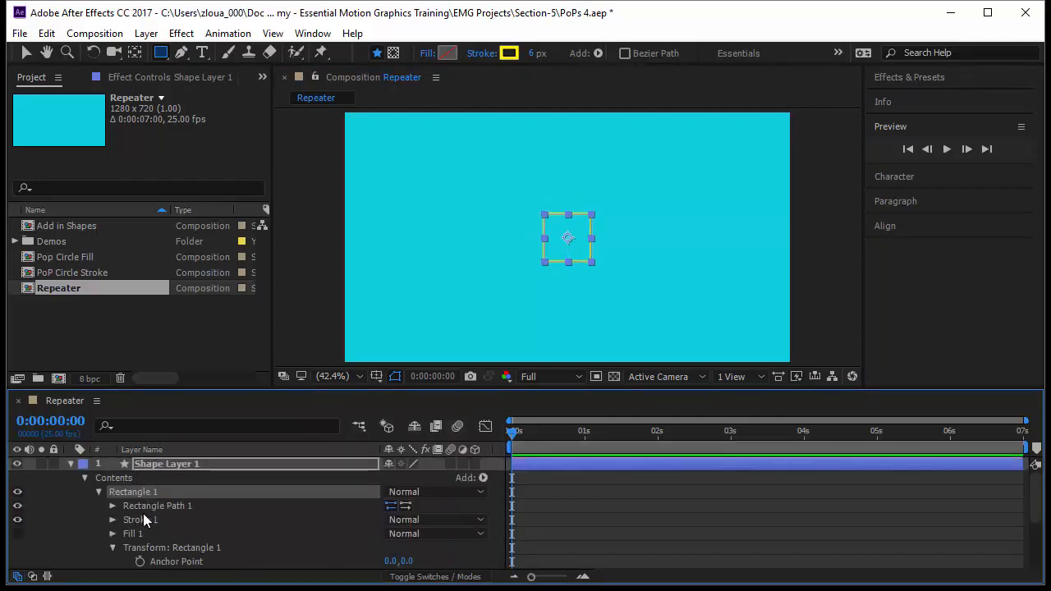
{"action": "left_click", "coordinate": [112, 506]}
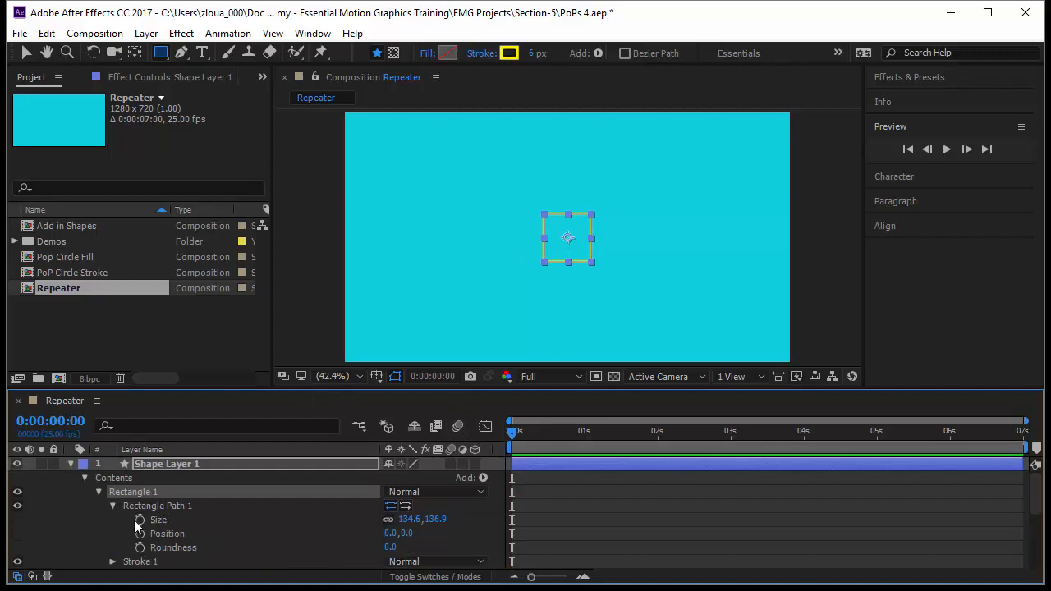
{"action": "left_click", "coordinate": [408, 519]}
{"action": "type", "text": "75"}
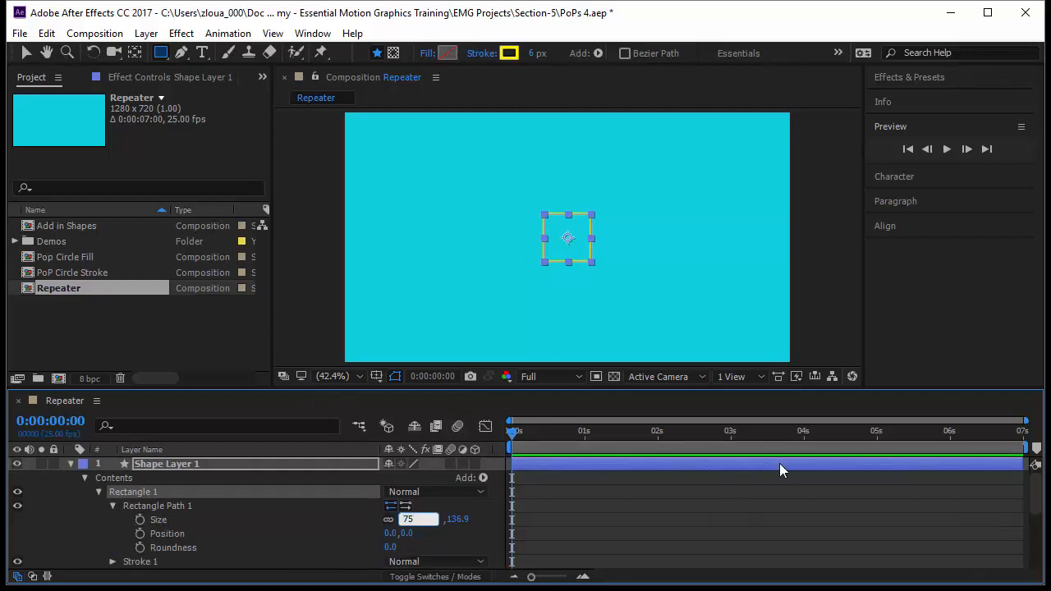
{"action": "key", "text": "Return"}
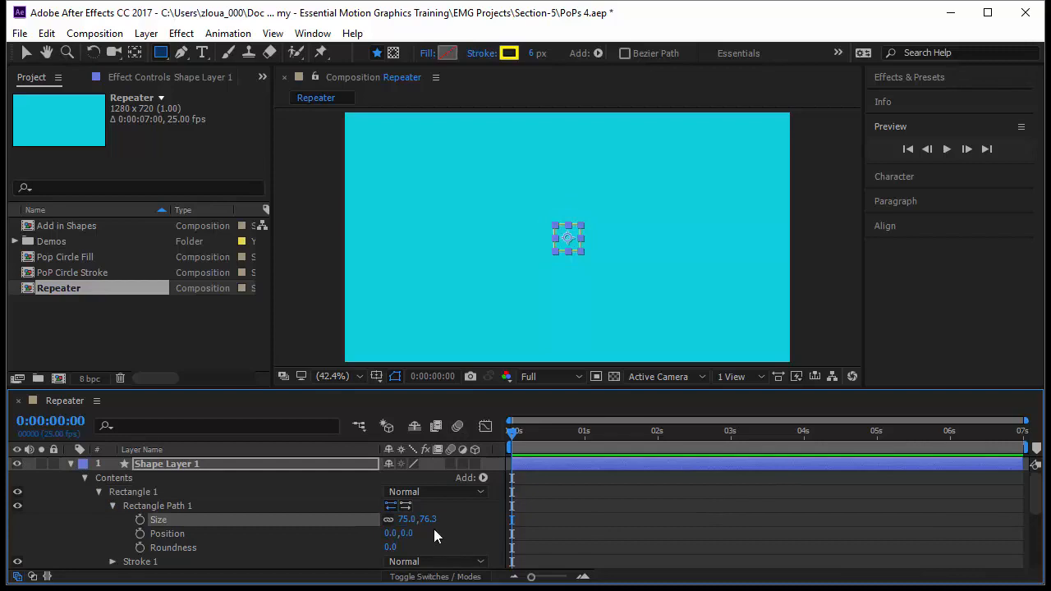
{"action": "left_click", "coordinate": [387, 518]}
{"action": "left_click", "coordinate": [428, 518]}
{"action": "type", "text": "75"}
{"action": "key", "text": "Return"}
{"action": "left_click", "coordinate": [564, 525]}
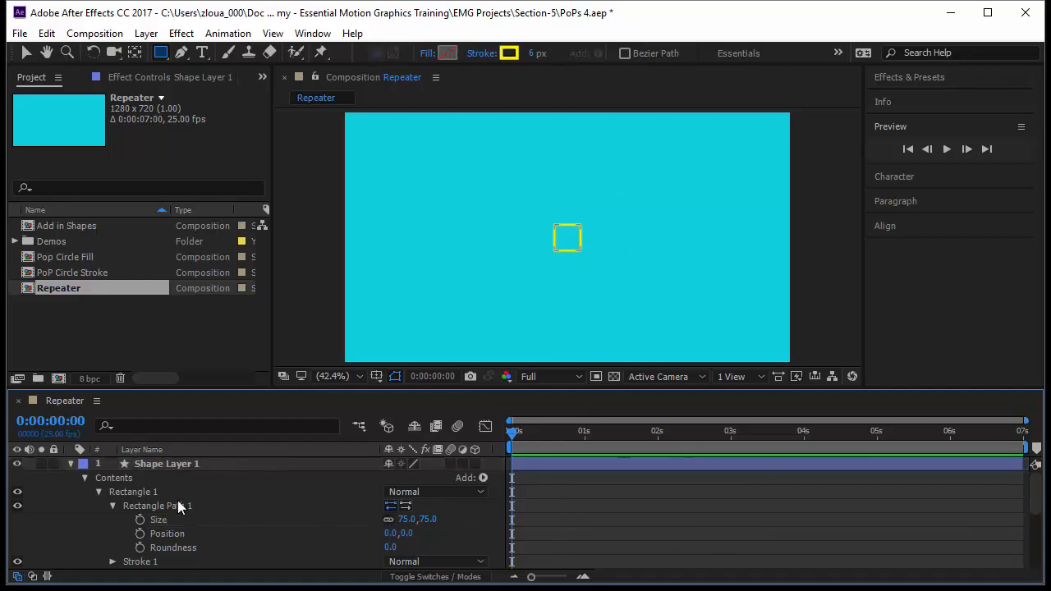
Add a Repeater to the Contents of Shape Layer 1, outside the Rectangle 1 group
{"action": "left_click", "coordinate": [99, 491]}
{"action": "left_click", "coordinate": [122, 478]}
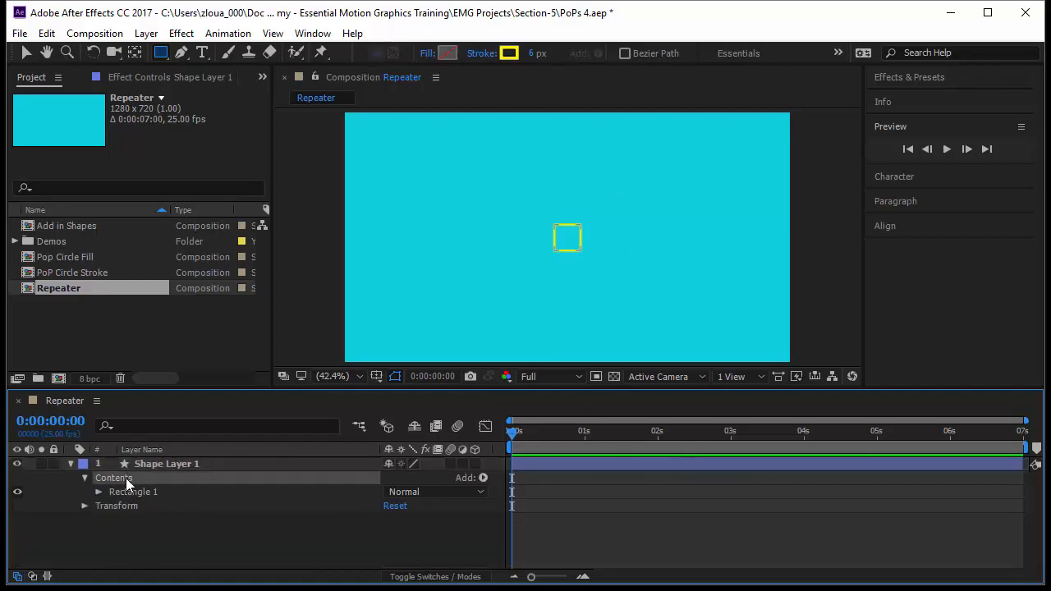
{"action": "left_click", "coordinate": [138, 492]}
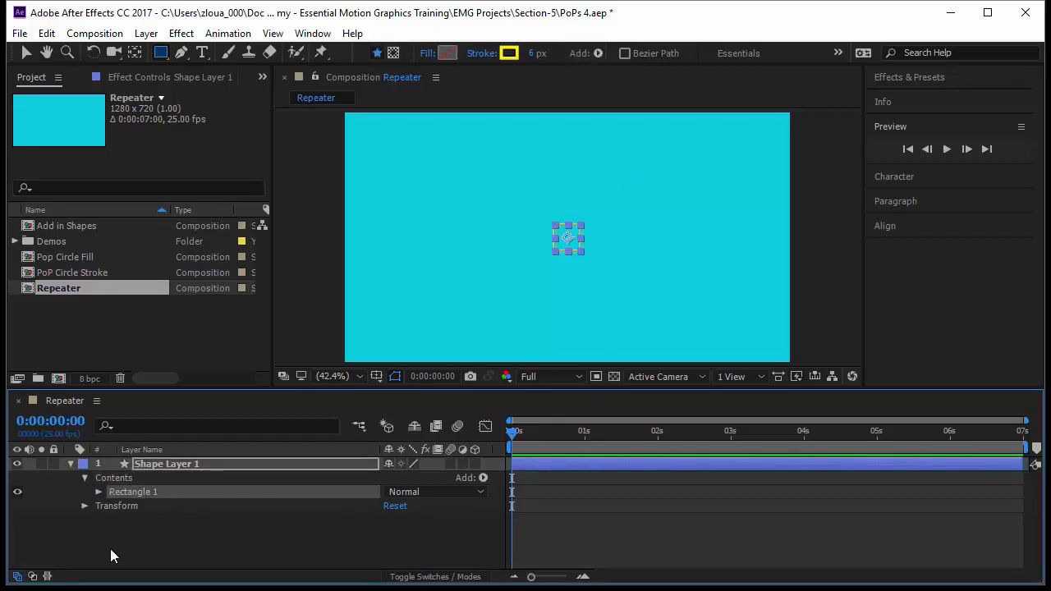
{"action": "left_click", "coordinate": [367, 502]}
{"action": "left_click", "coordinate": [136, 478]}
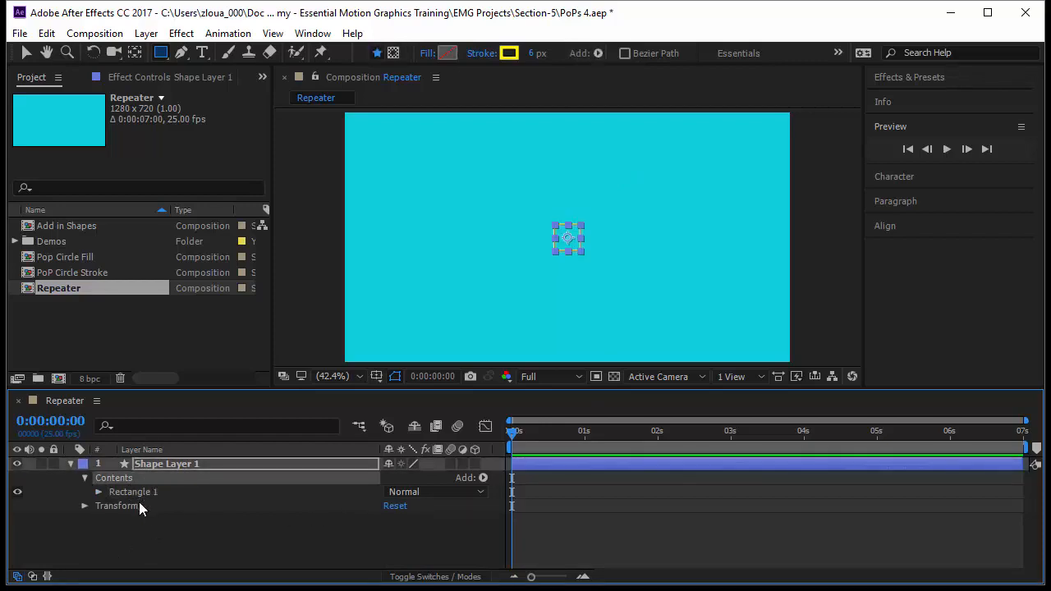
{"action": "left_click", "coordinate": [128, 493]}
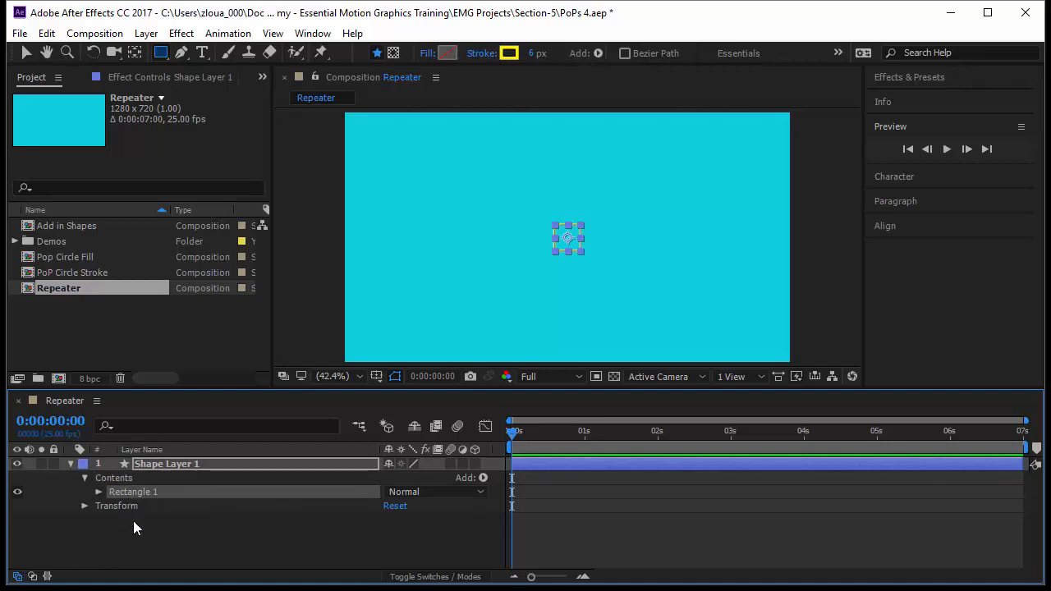
{"action": "left_click", "coordinate": [136, 481]}
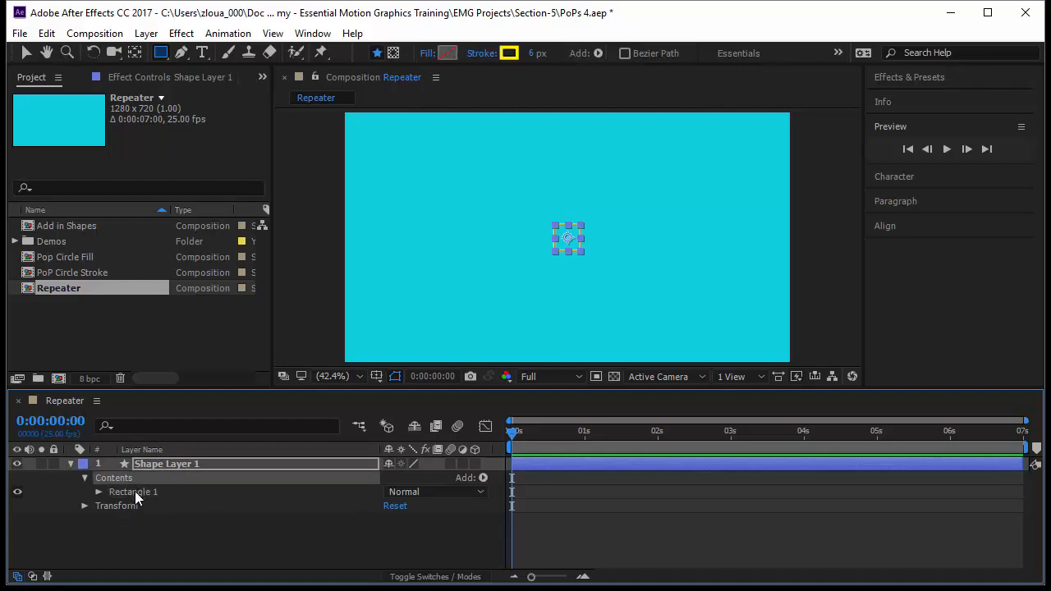
{"action": "left_click", "coordinate": [484, 476]}
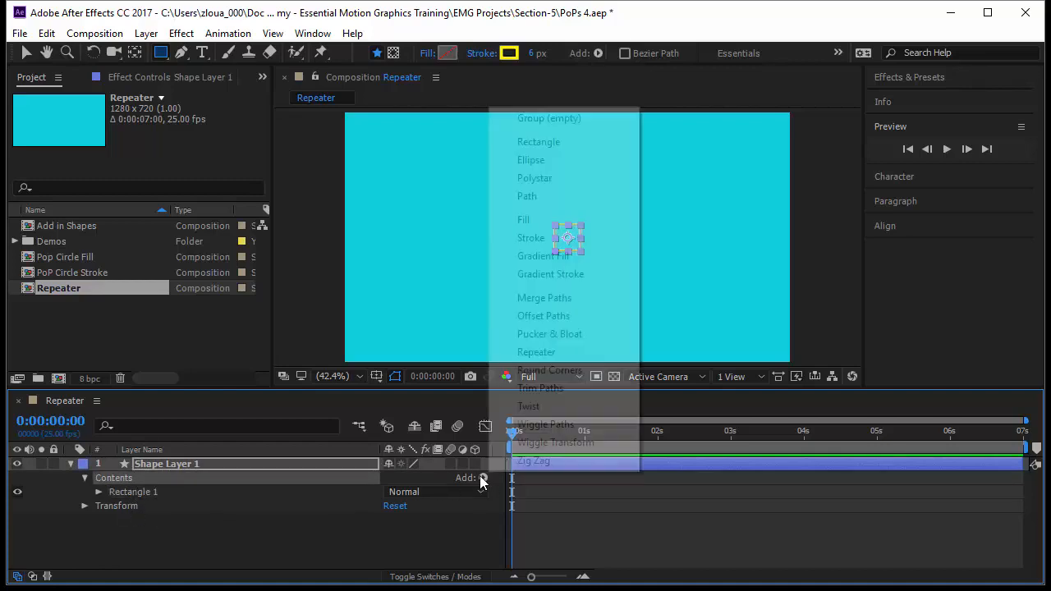
{"action": "left_click", "coordinate": [576, 351]}
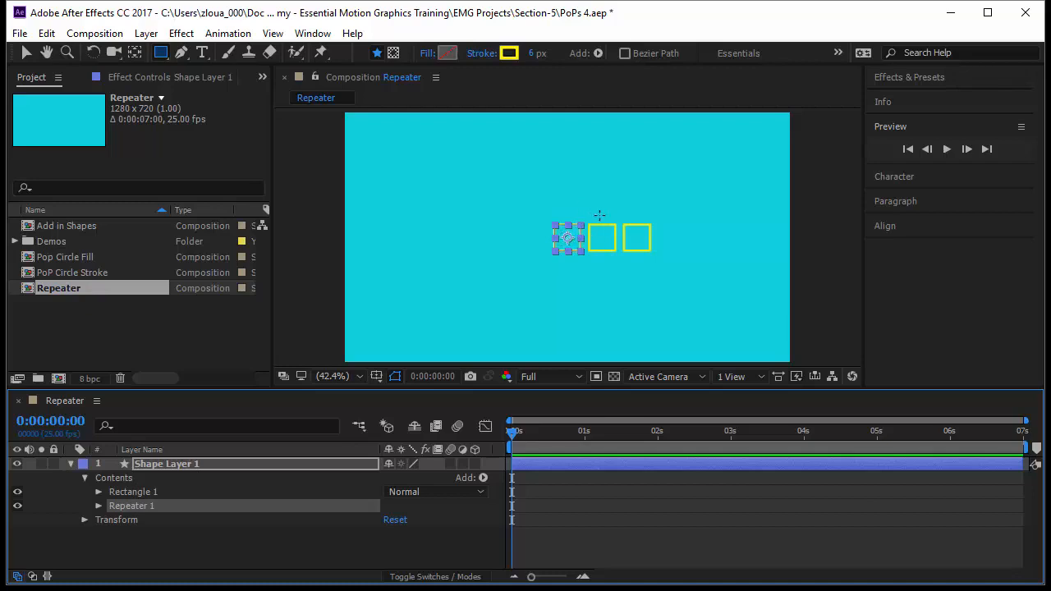
Draw a circle about the size of the square directly above the first square, within Shape Layer 1
{"action": "left_click", "coordinate": [183, 527]}
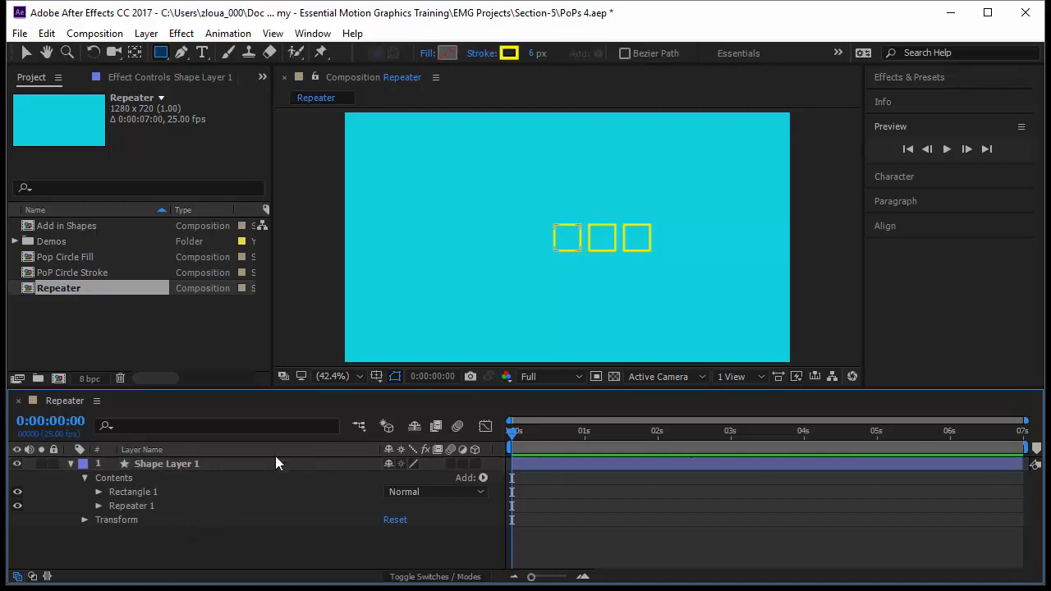
{"action": "left_click_drag", "start_coordinate": [161, 52], "coordinate": [210, 87]}
{"action": "left_click", "coordinate": [560, 200]}
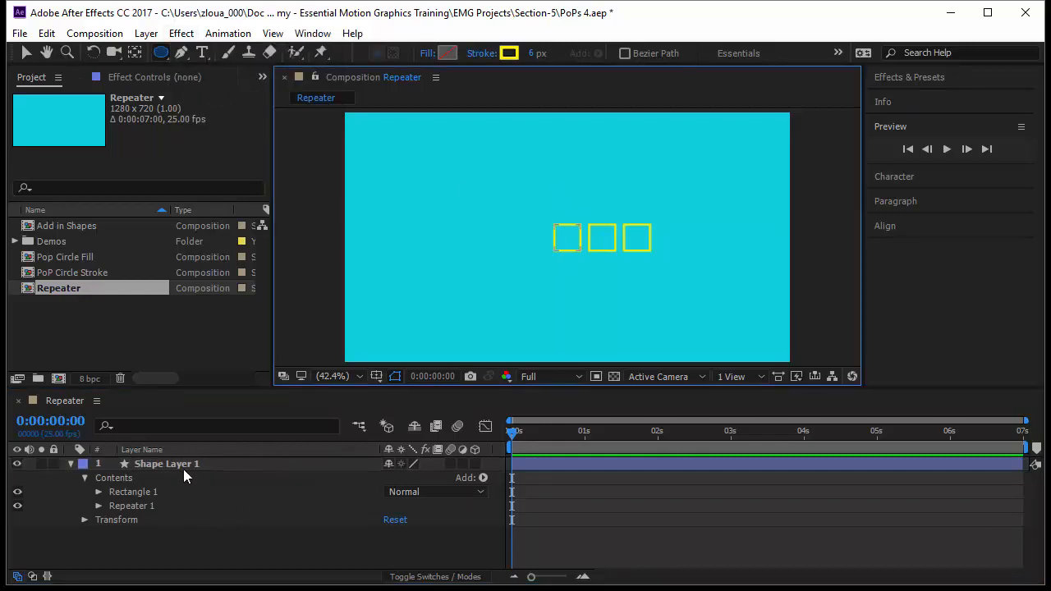
{"action": "left_click", "coordinate": [183, 467]}
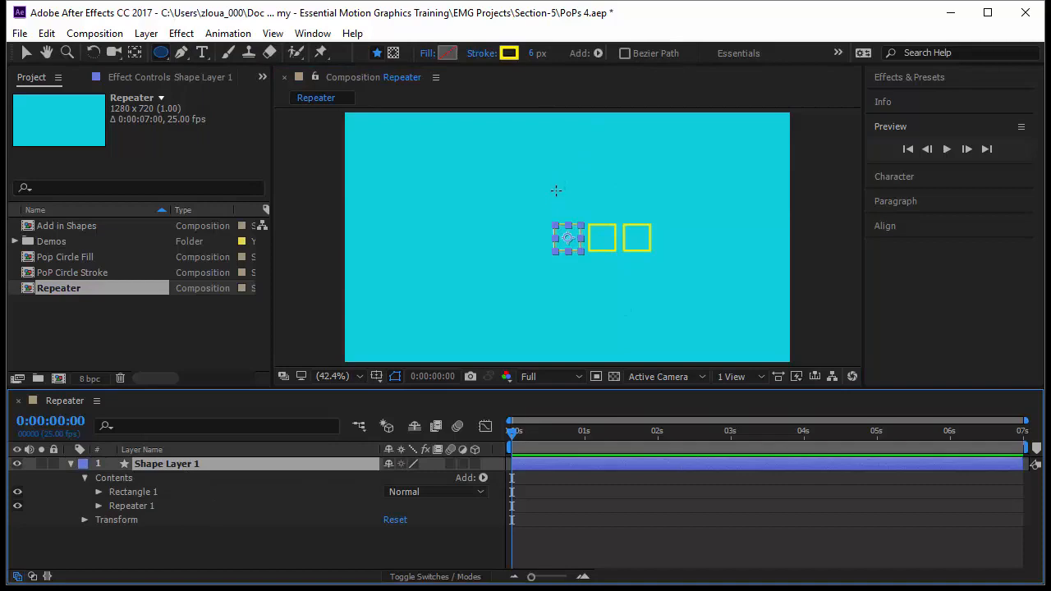
{"action": "left_click_drag", "start_coordinate": [556, 190], "coordinate": [583, 217]}
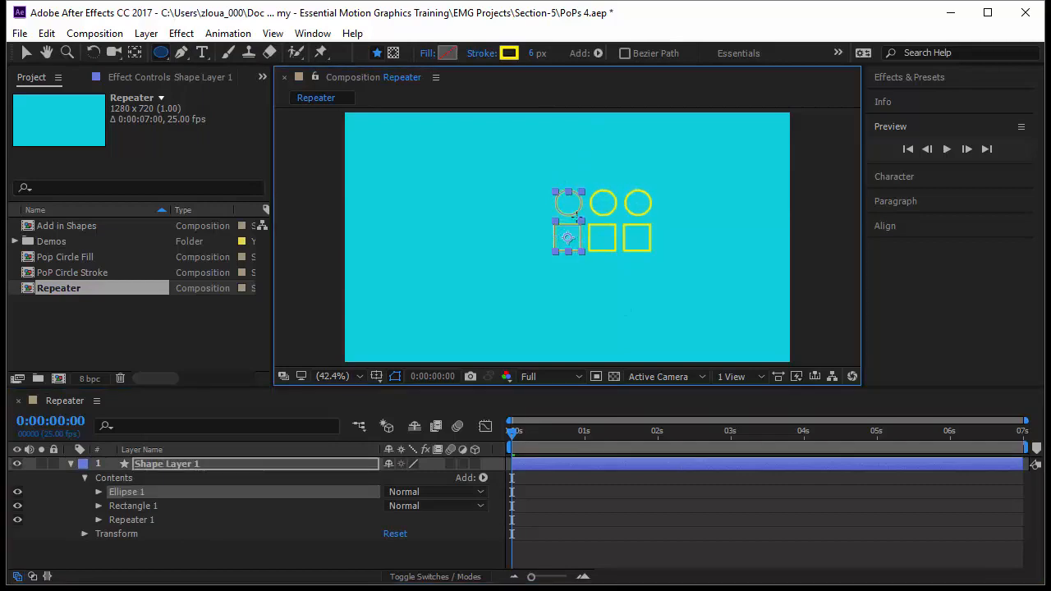
Move Ellipse 1 below Repeater 1 in the contents of Shape Layer 1
{"action": "left_click", "coordinate": [153, 516]}
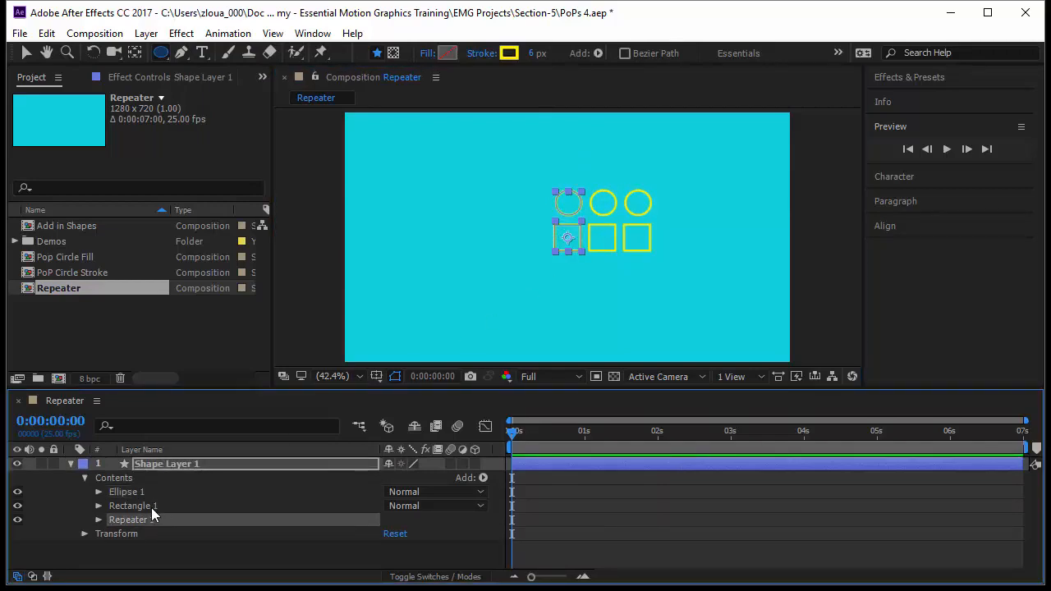
{"action": "left_click", "coordinate": [151, 507]}
{"action": "left_click", "coordinate": [157, 491]}
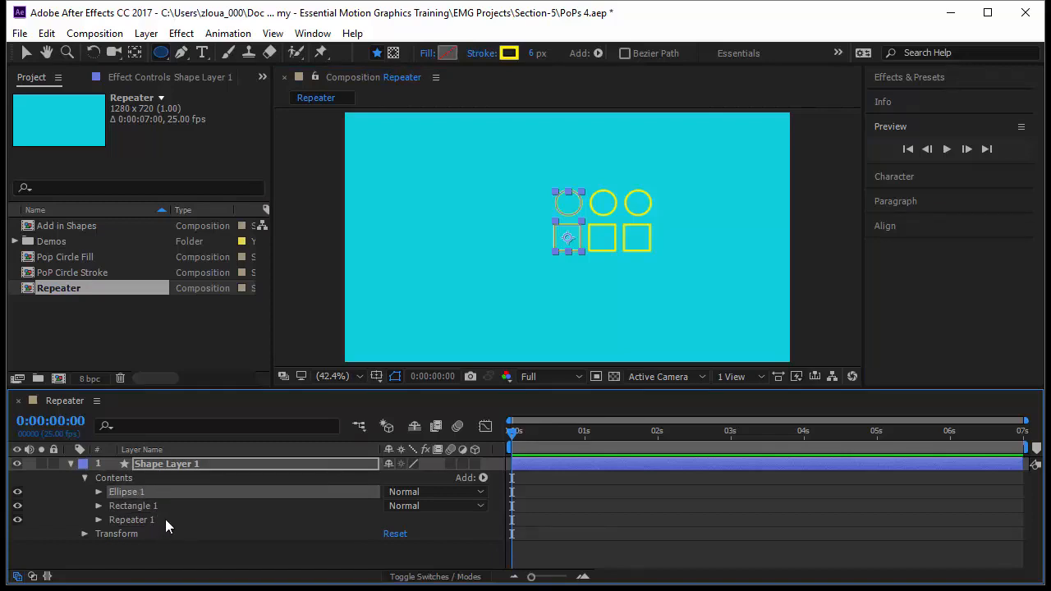
{"action": "left_click", "coordinate": [157, 520]}
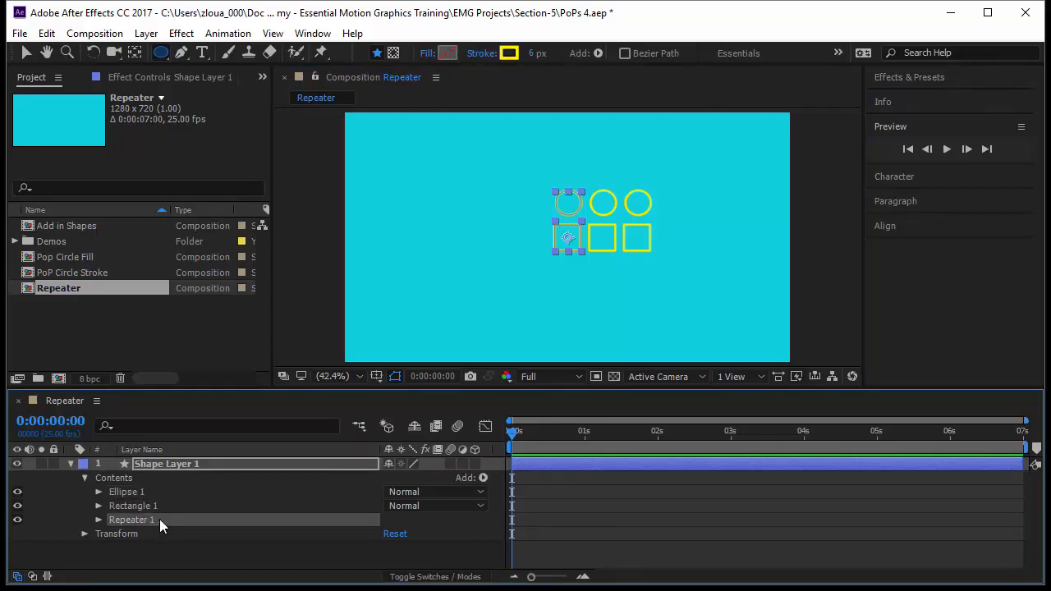
{"action": "left_click", "coordinate": [144, 493]}
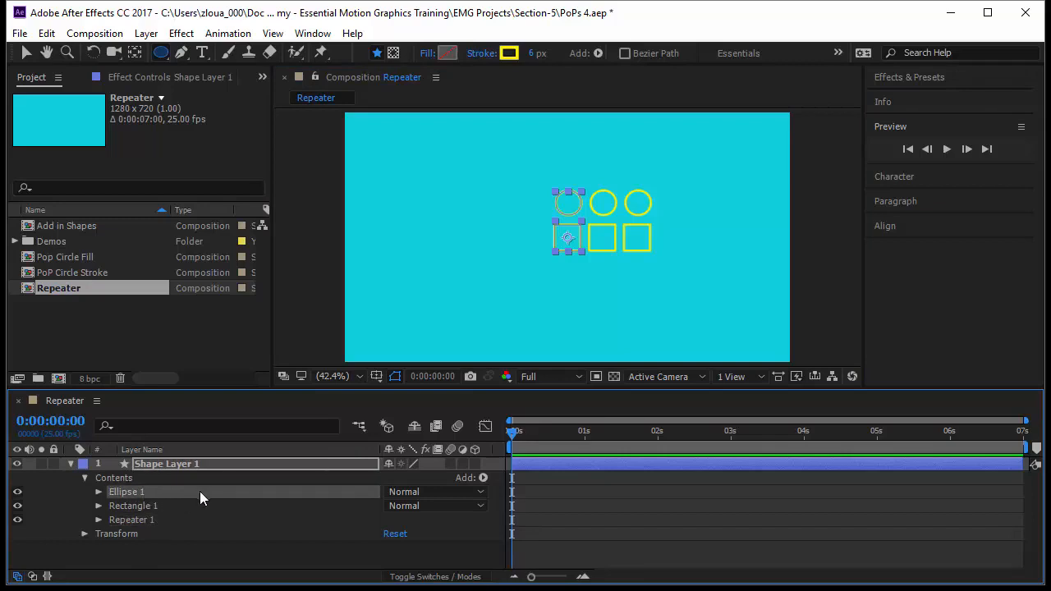
{"action": "left_click_drag", "start_coordinate": [169, 493], "coordinate": [169, 526]}
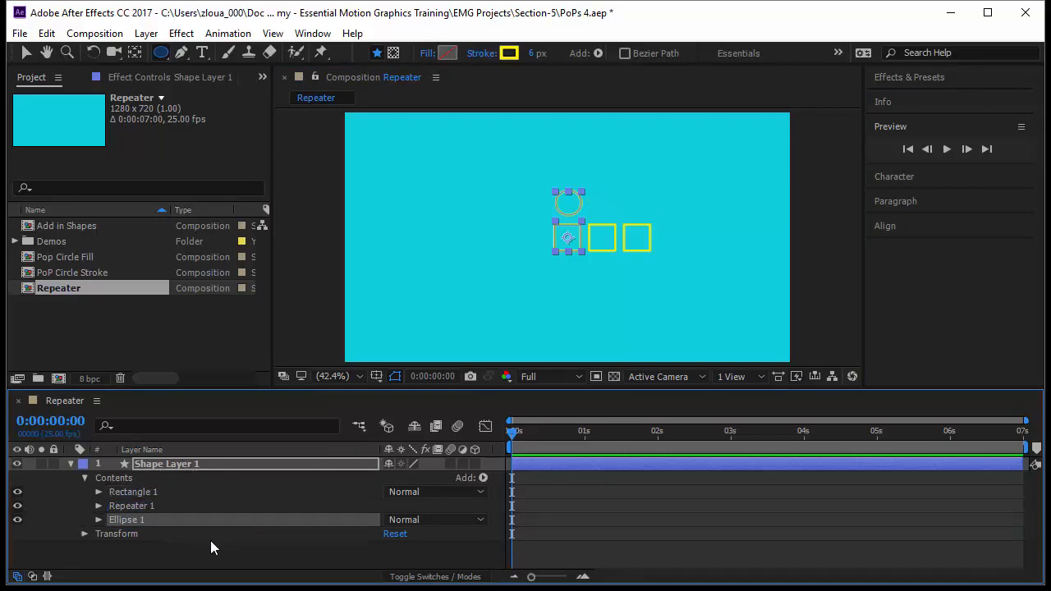
{"action": "left_click", "coordinate": [581, 526]}
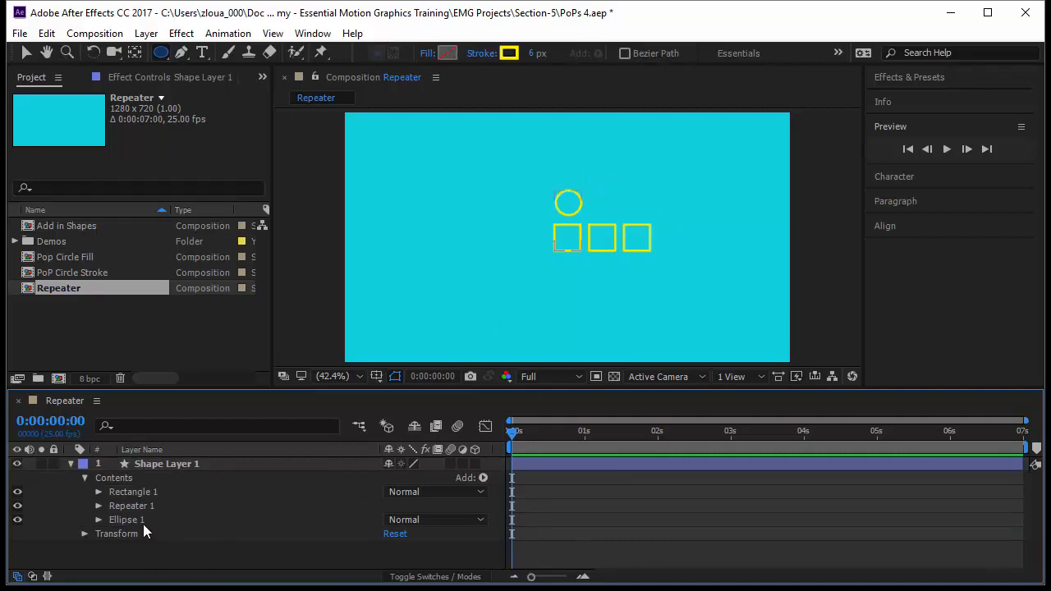
Move Ellipse 1 back above Rectangle 1 so that it precedes the repeater in the contents order
{"action": "left_click_drag", "start_coordinate": [143, 521], "coordinate": [156, 491]}
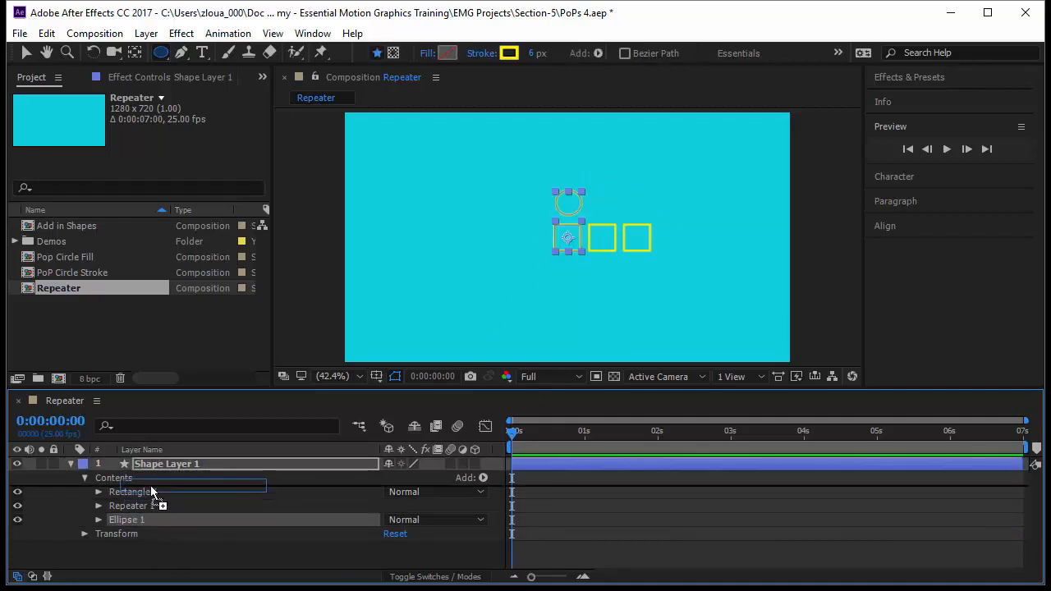
{"action": "left_click", "coordinate": [148, 549]}
{"action": "left_click", "coordinate": [164, 519]}
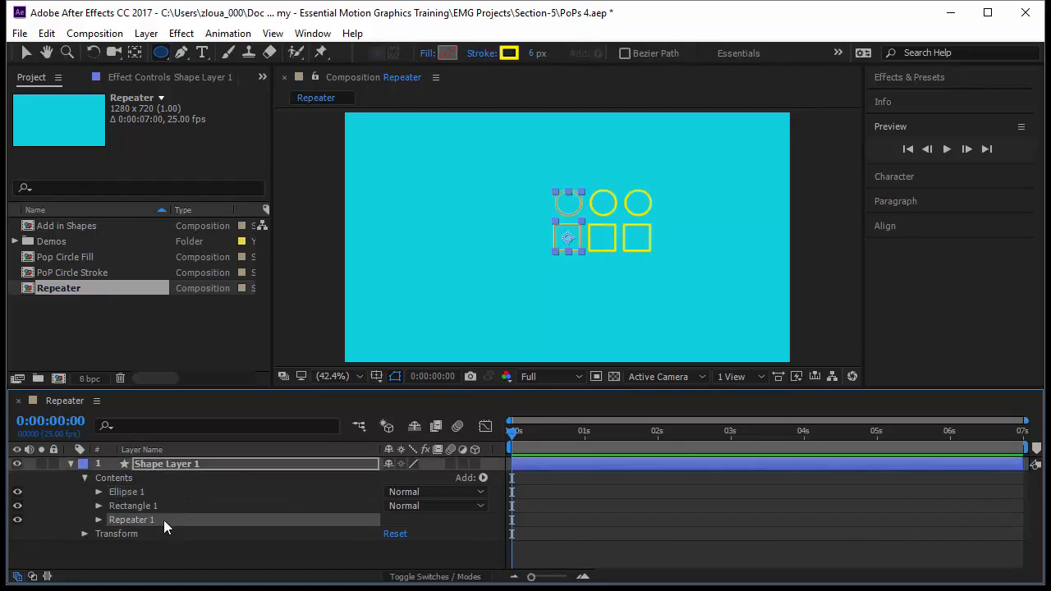
{"action": "left_click", "coordinate": [107, 479]}
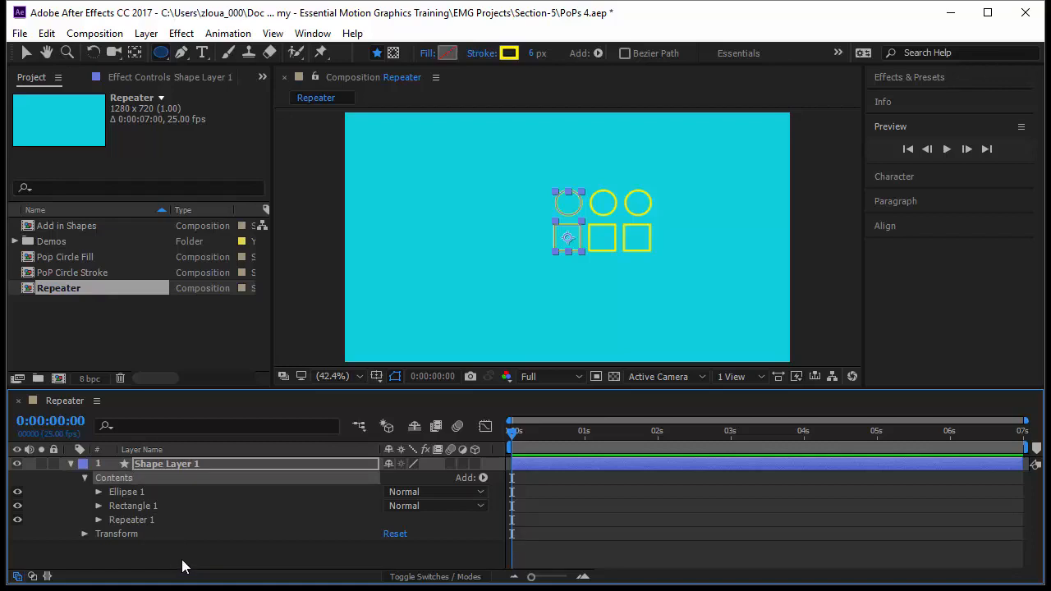
{"action": "left_click", "coordinate": [141, 520]}
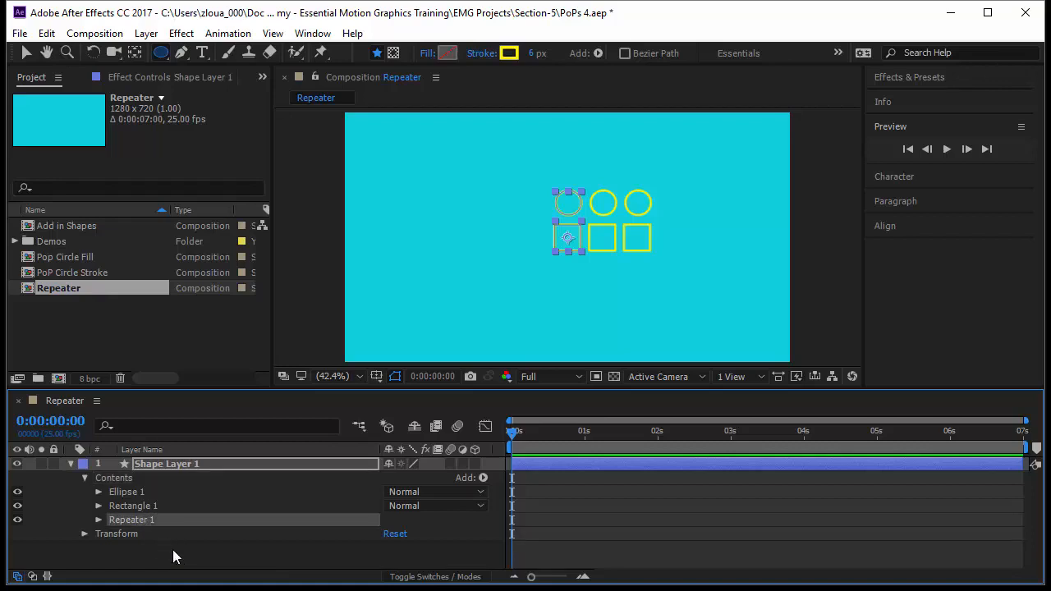
{"action": "left_click", "coordinate": [151, 506]}
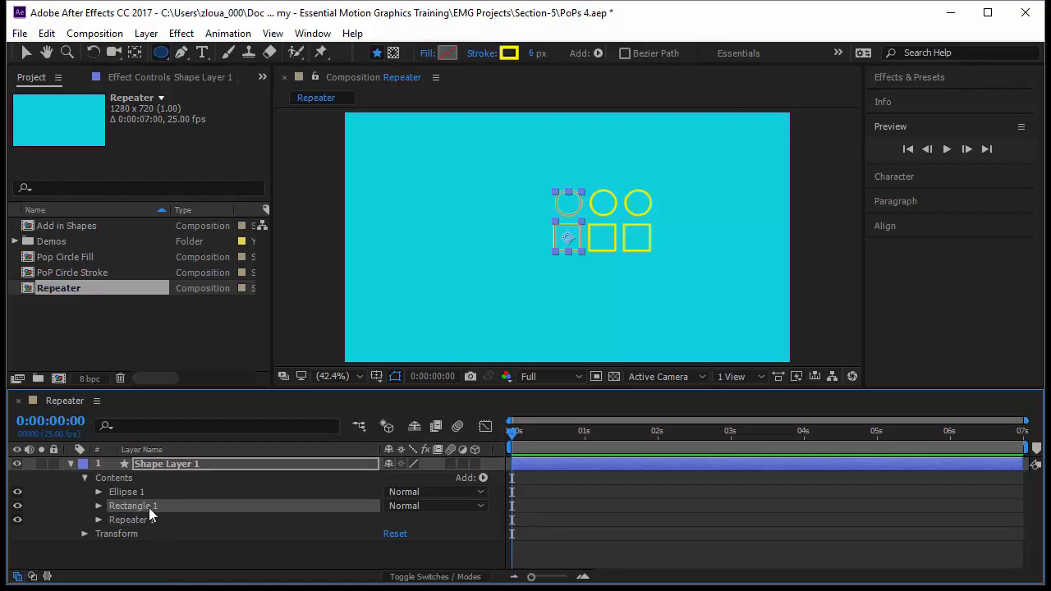
Move Repeater 1 from the contents of Shape Layer 1 into the Rectangle 1 group
{"action": "left_click", "coordinate": [155, 522]}
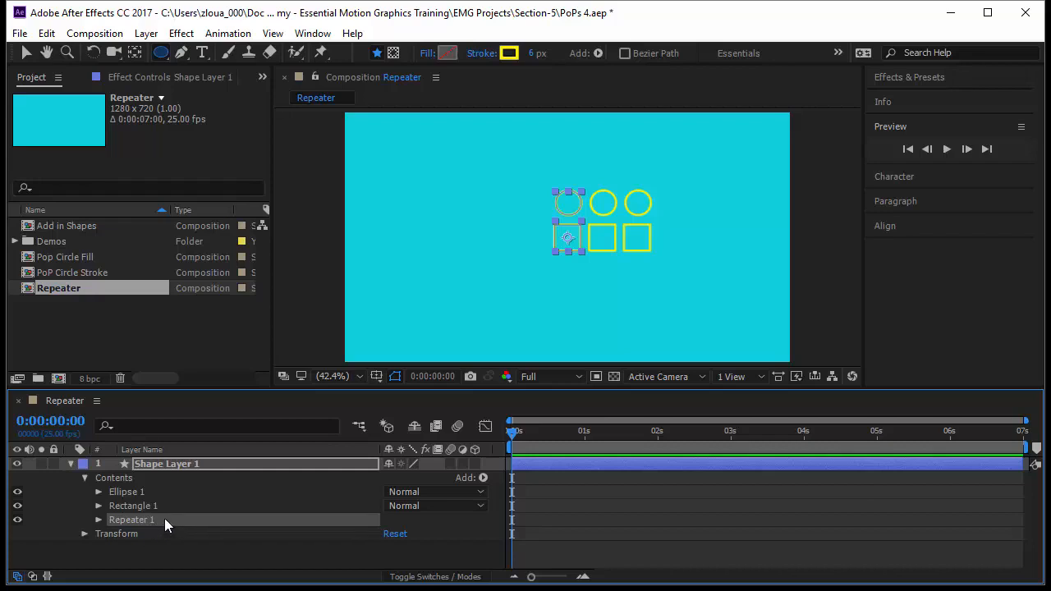
{"action": "left_click_drag", "start_coordinate": [164, 518], "coordinate": [174, 505]}
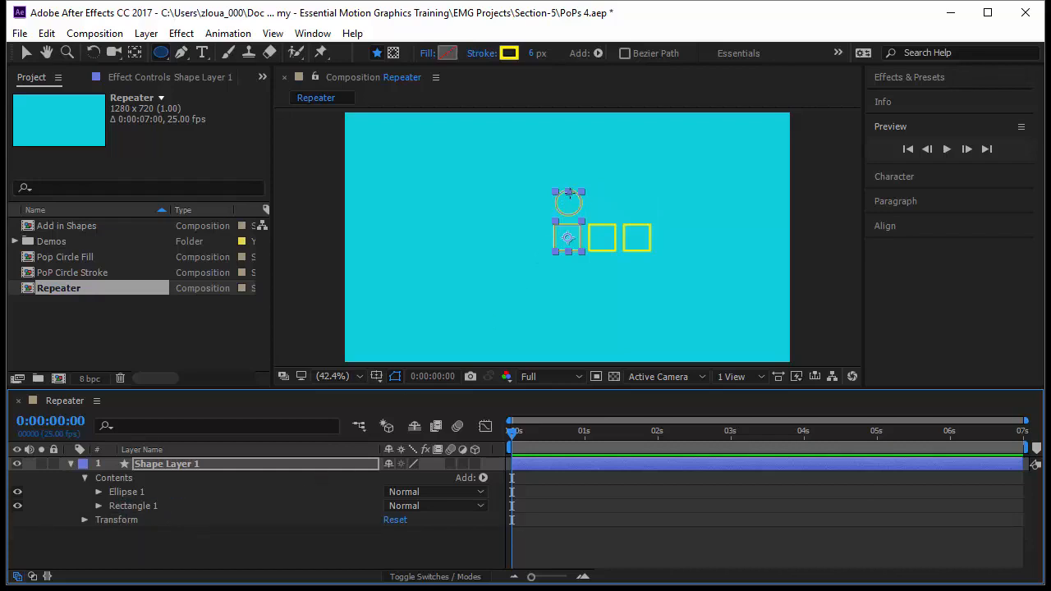
{"action": "left_click", "coordinate": [142, 507]}
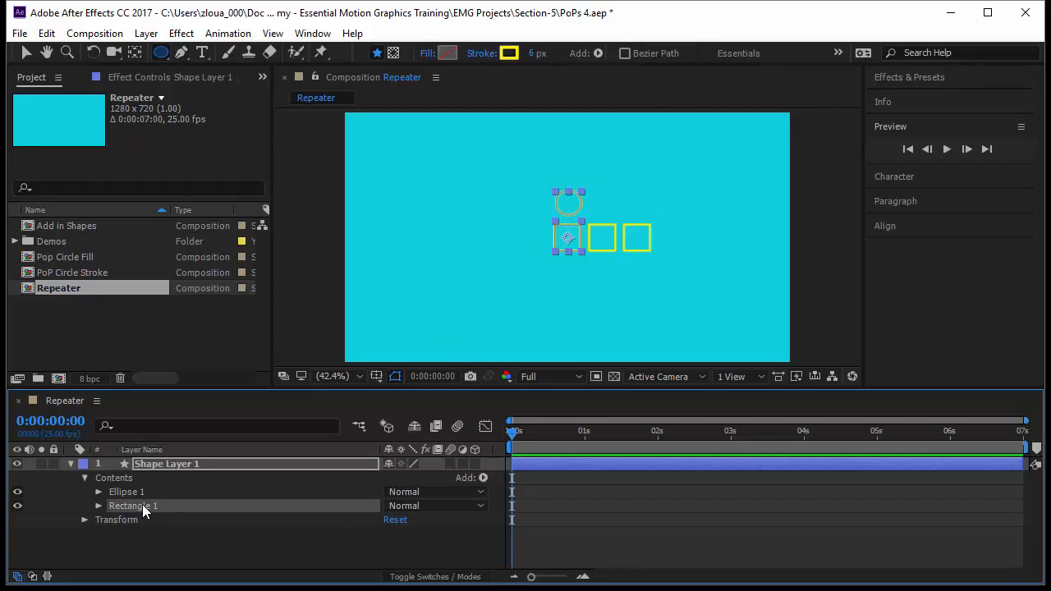
Examine how the path, stroke, fill and repeater are ordered inside the Rectangle 1 group
{"action": "left_click", "coordinate": [98, 505]}
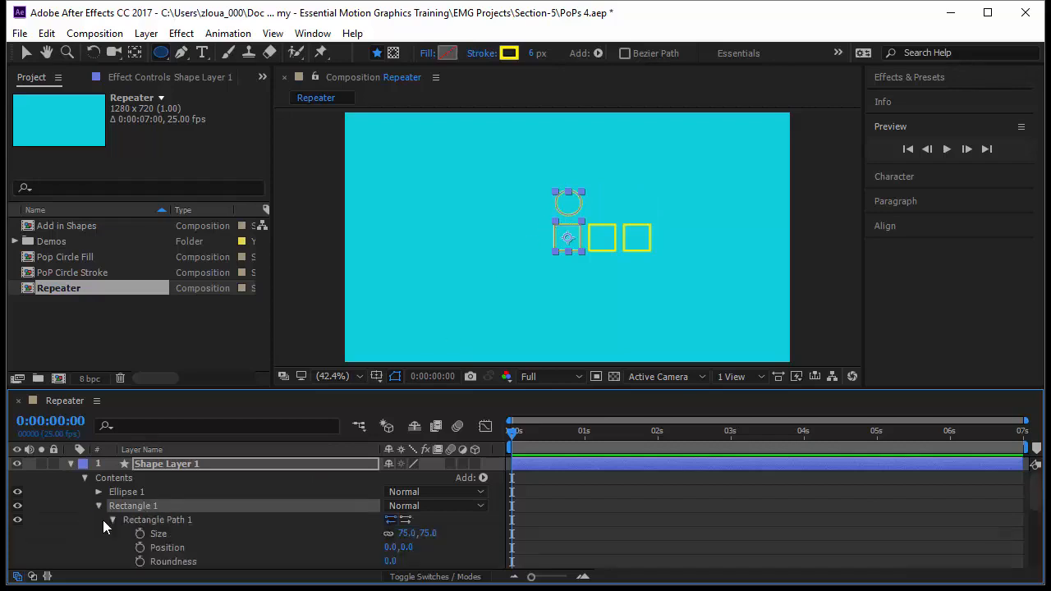
{"action": "scroll", "coordinate": [147, 532], "scroll_direction": "down", "scroll_amount": 1}
{"action": "scroll", "coordinate": [131, 524], "scroll_direction": "up", "scroll_amount": 1}
{"action": "left_click", "coordinate": [98, 504]}
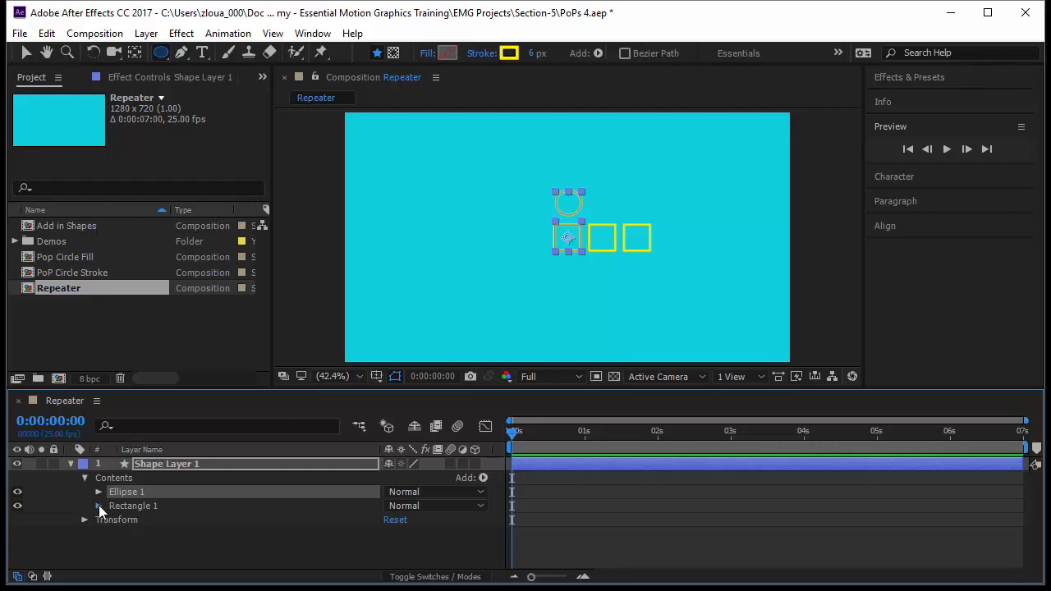
{"action": "left_click", "coordinate": [98, 505]}
{"action": "scroll", "coordinate": [98, 505], "scroll_direction": "down", "scroll_amount": 1}
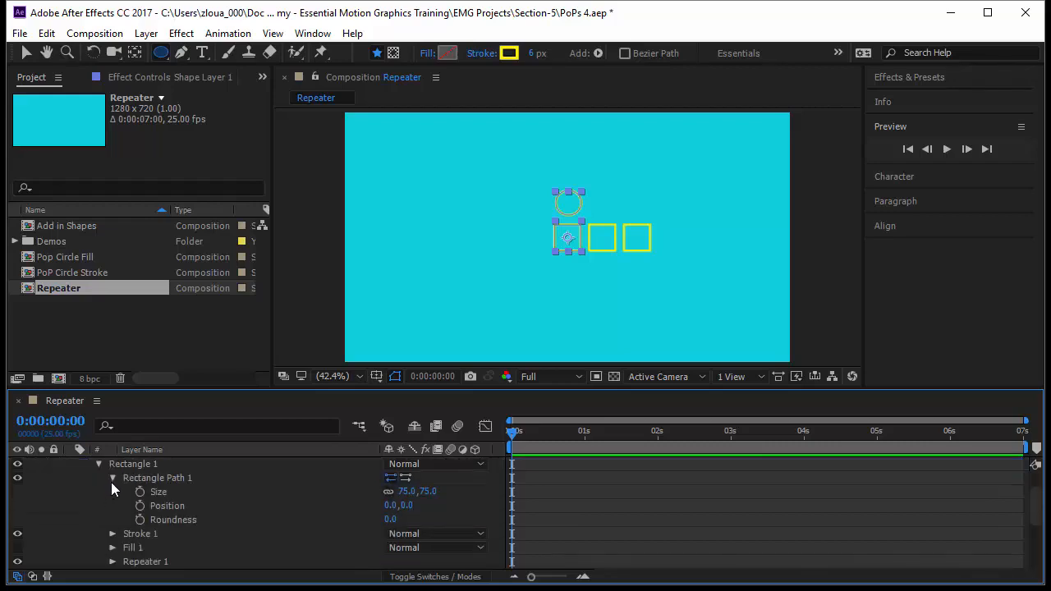
{"action": "left_click", "coordinate": [113, 478]}
{"action": "left_click", "coordinate": [112, 534]}
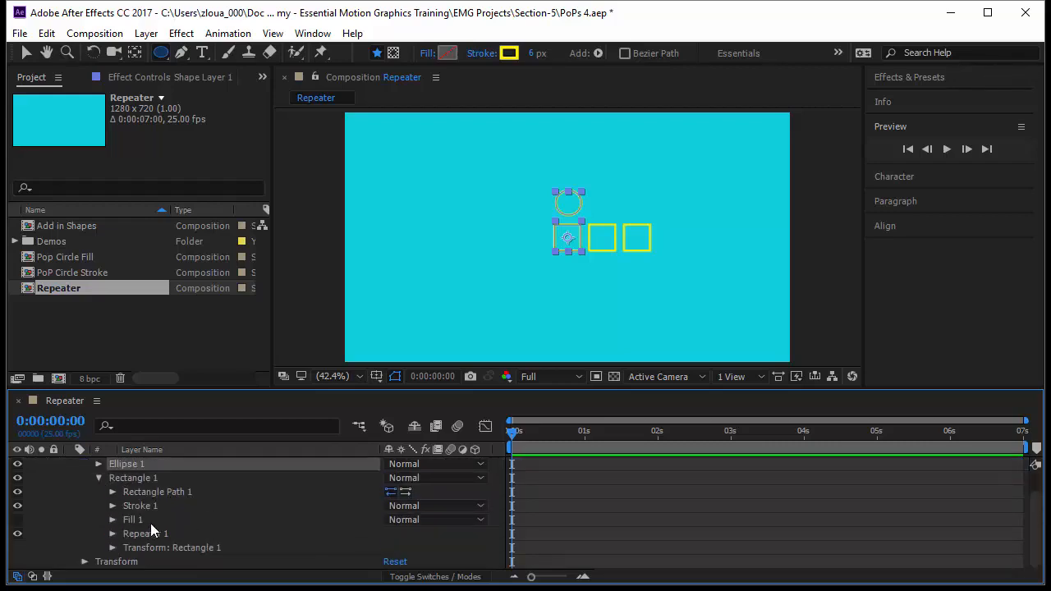
{"action": "left_click", "coordinate": [132, 480]}
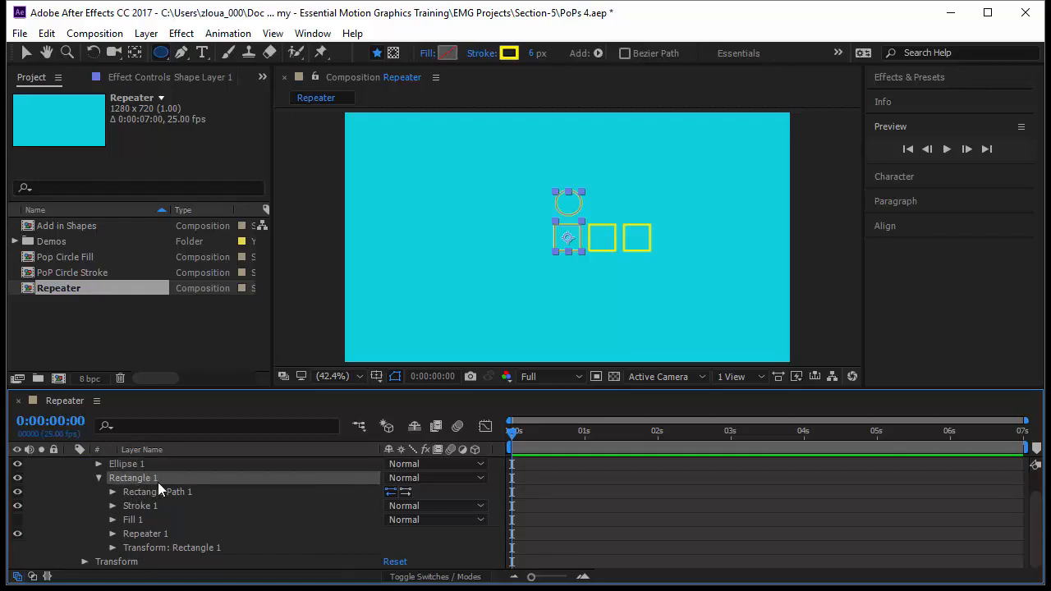
{"action": "left_click", "coordinate": [129, 535]}
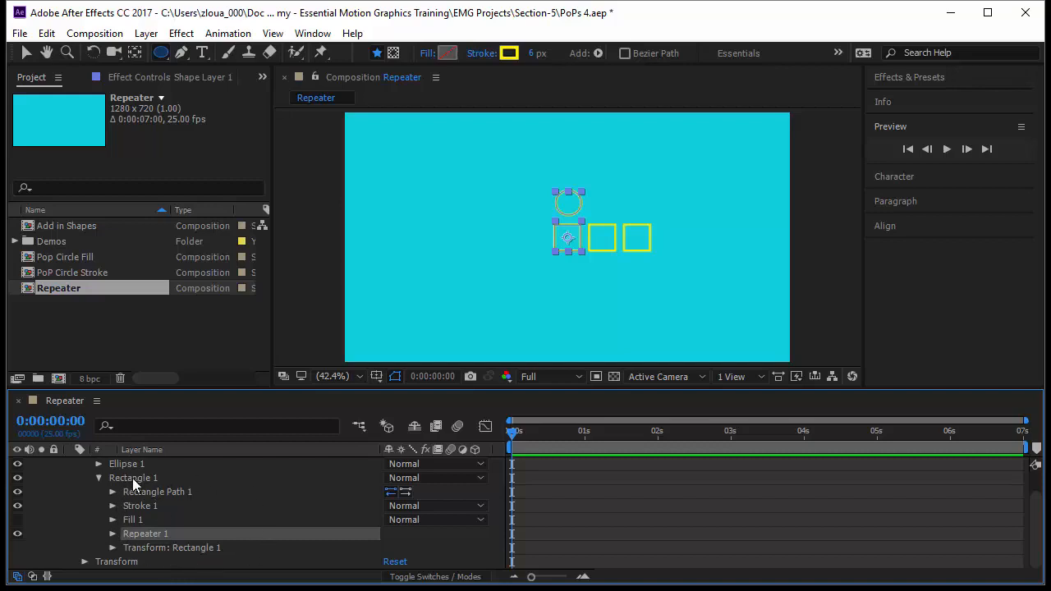
{"action": "scroll", "coordinate": [189, 524], "scroll_direction": "up", "scroll_amount": 1}
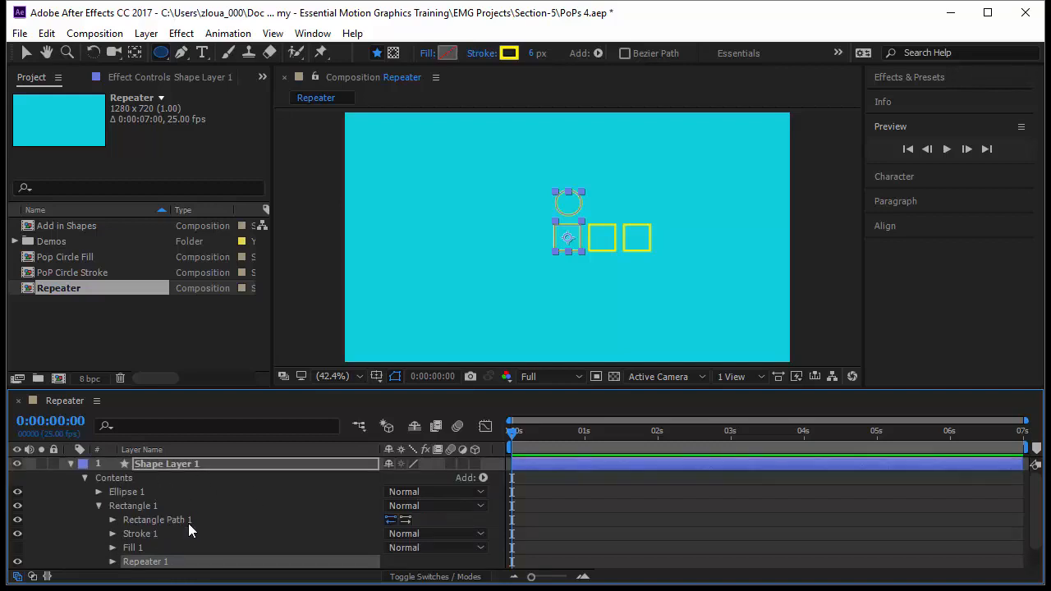
{"action": "left_click", "coordinate": [100, 506]}
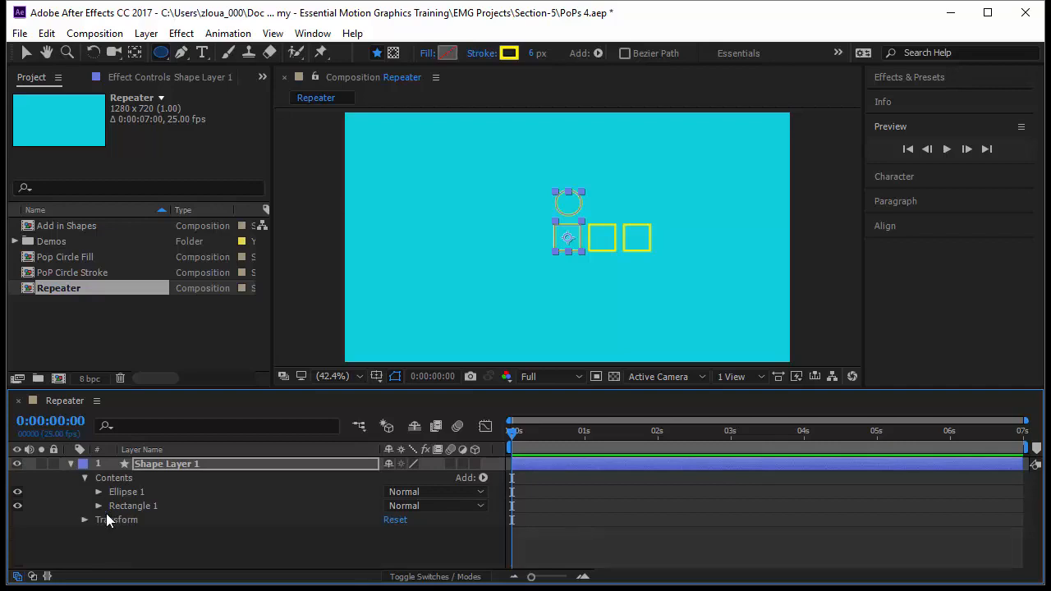
Move Repeater 1 out of the Rectangle 1 group, placing it below Rectangle 1 in the contents of Shape Layer 1
{"action": "left_click", "coordinate": [150, 509]}
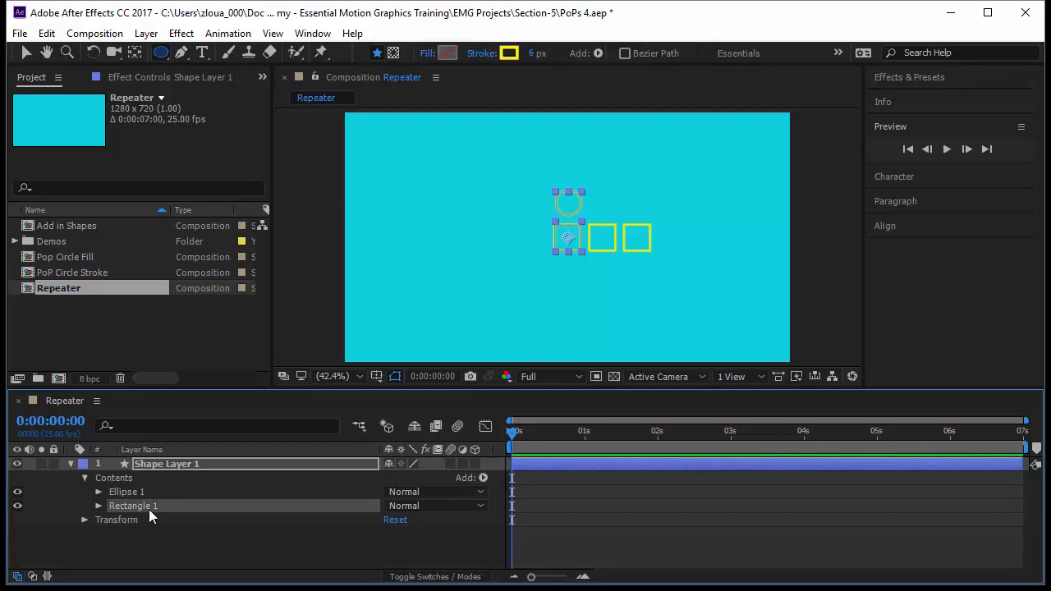
{"action": "left_click", "coordinate": [99, 506]}
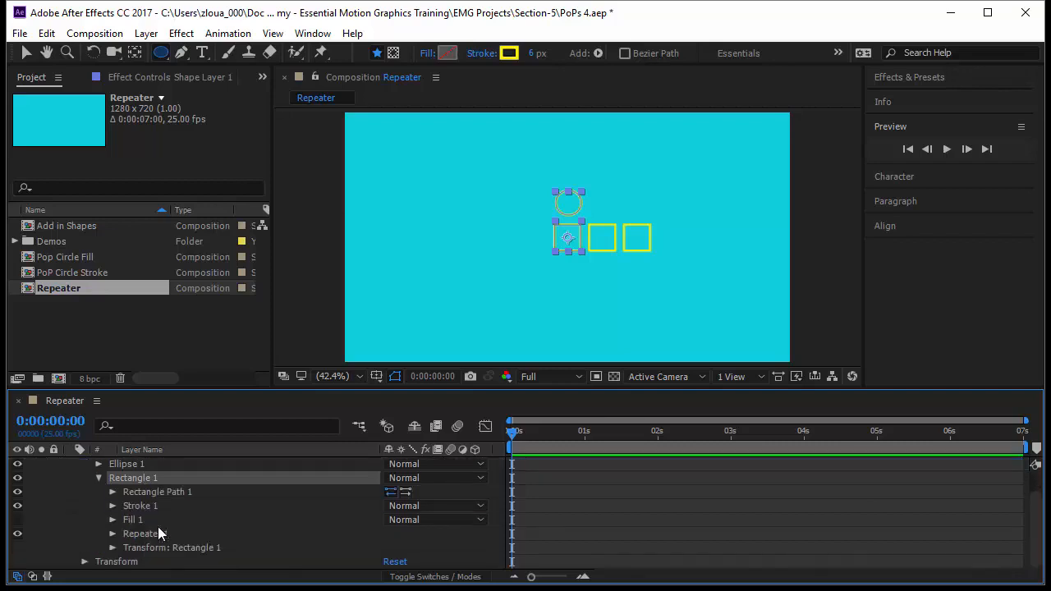
{"action": "left_click", "coordinate": [153, 535]}
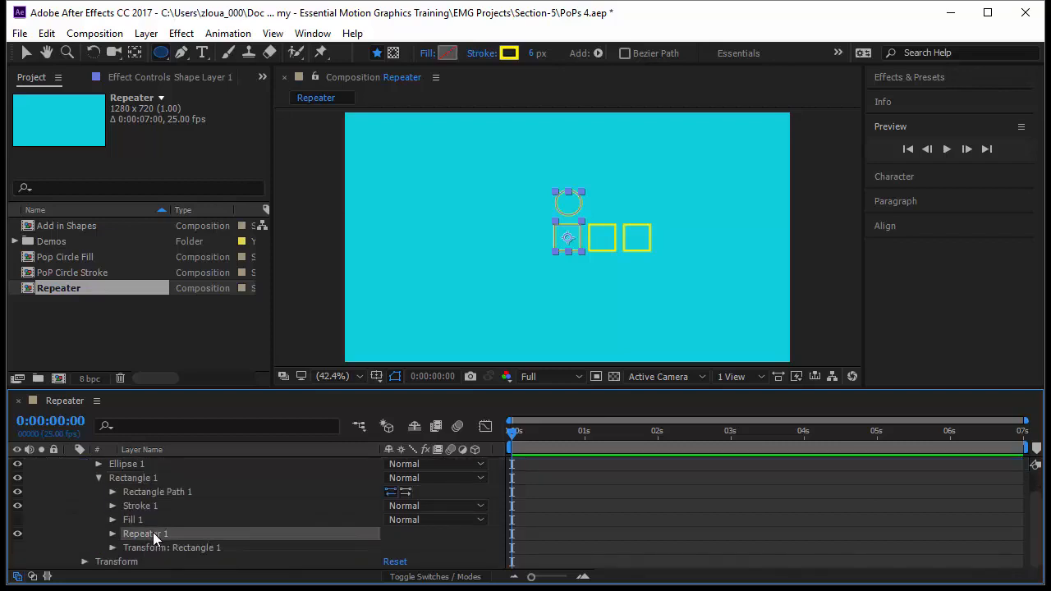
{"action": "scroll", "coordinate": [153, 465], "scroll_direction": "up", "scroll_amount": 1}
{"action": "left_click", "coordinate": [154, 465]}
{"action": "left_click_drag", "start_coordinate": [152, 464], "coordinate": [150, 482]}
{"action": "left_click", "coordinate": [100, 507]}
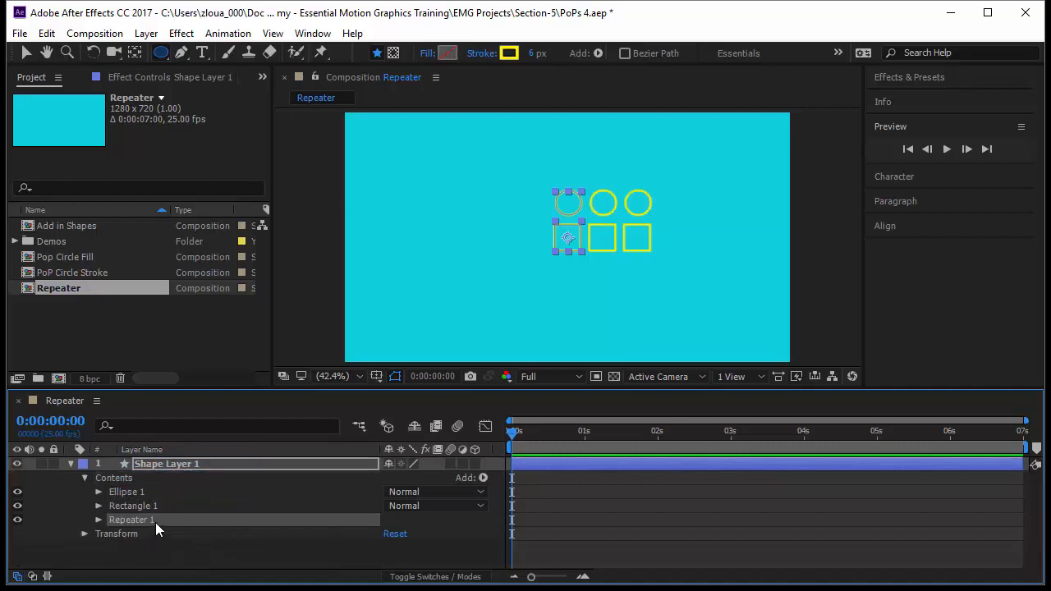
Delete Ellipse 1 from the contents of Shape Layer 1
{"action": "mouse_move", "coordinate": [156, 523]}
{"action": "left_mouse_down"}
{"action": "mouse_move", "coordinate": [157, 506]}
{"action": "mouse_move", "coordinate": [157, 521]}
{"action": "left_mouse_up"}
{"action": "left_click", "coordinate": [165, 492]}
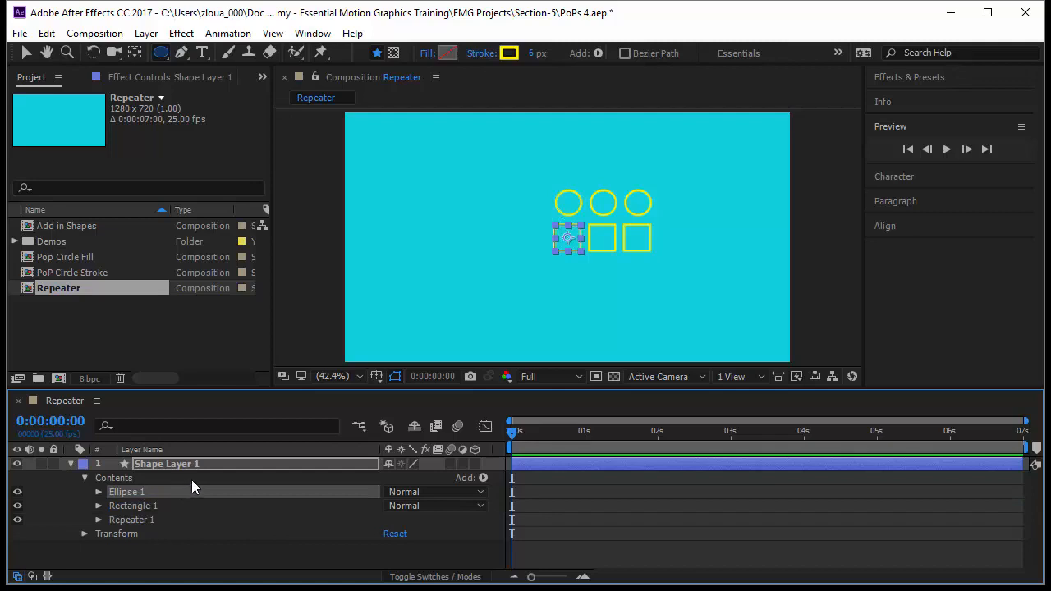
{"action": "key", "text": "Delete"}
Reveal the properties of Repeater 1 in a taller timeline and set its Copies to 6
{"action": "left_click", "coordinate": [172, 507]}
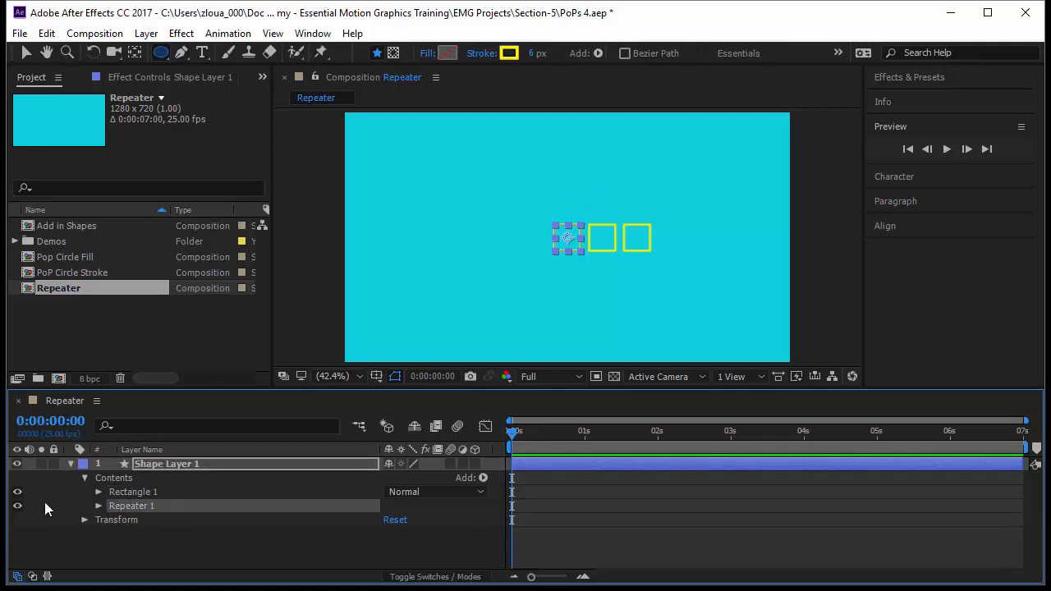
{"action": "left_click", "coordinate": [99, 507]}
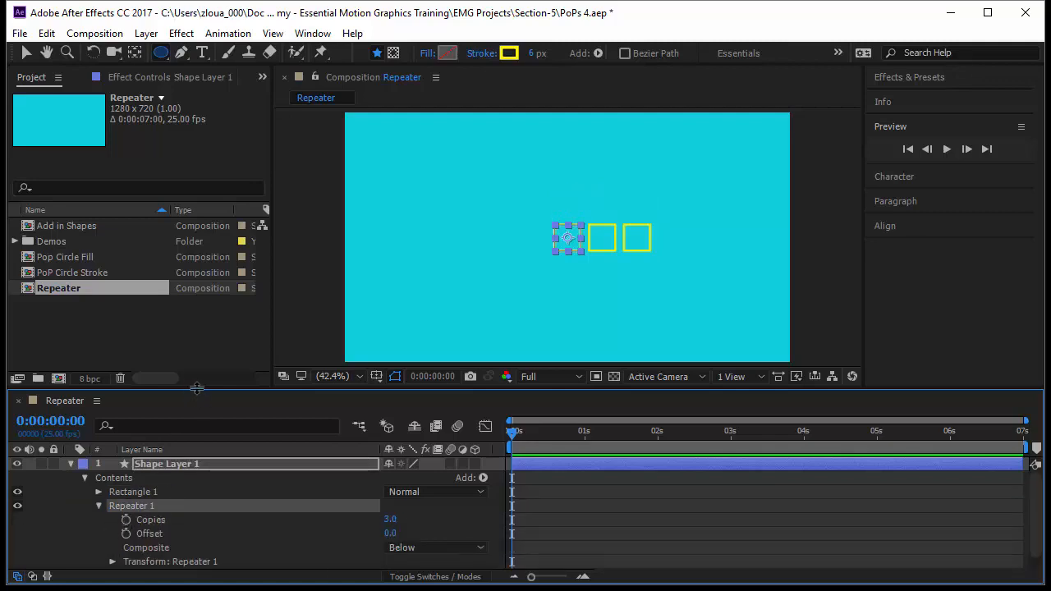
{"action": "left_click_drag", "start_coordinate": [191, 386], "coordinate": [180, 316]}
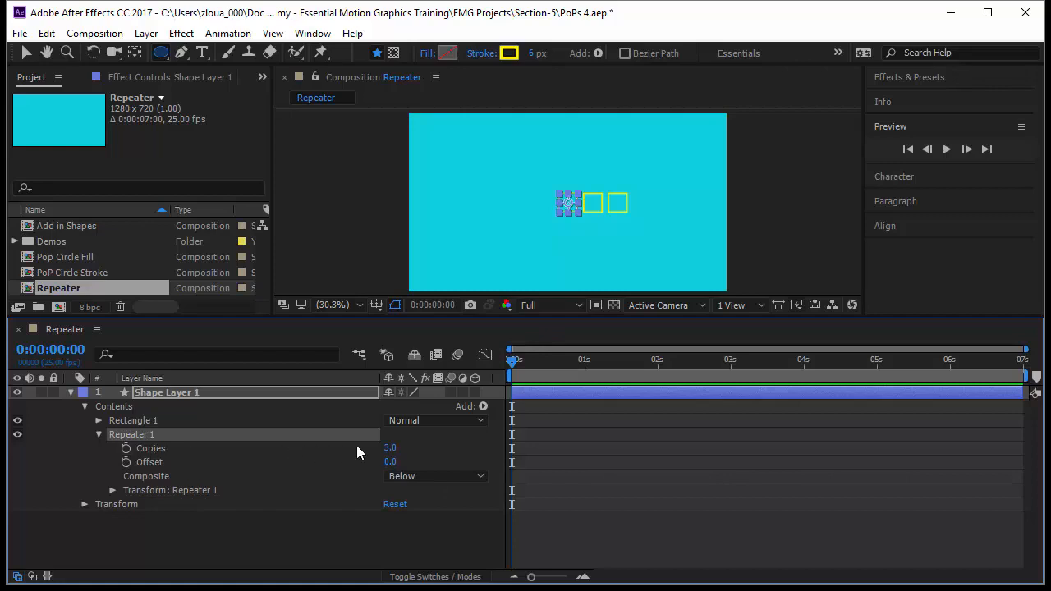
{"action": "left_click", "coordinate": [390, 447]}
{"action": "type", "text": "6"}
{"action": "key", "text": "Return"}
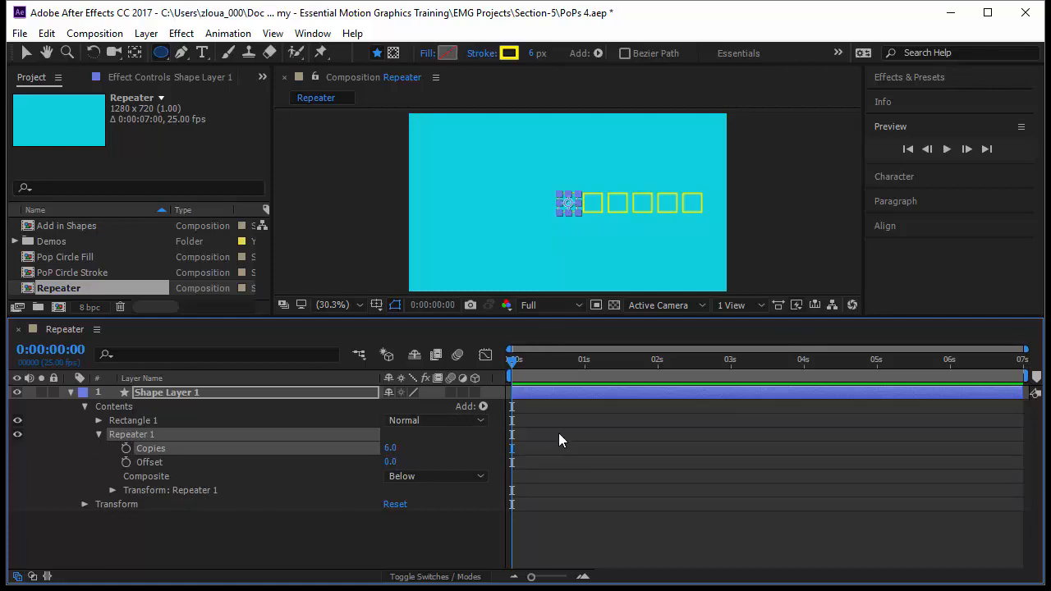
Enable keyframing for the Copies of Repeater 1 at 0 seconds and set the value to 0
{"action": "left_click", "coordinate": [126, 448]}
{"action": "left_click", "coordinate": [390, 449]}
{"action": "type", "text": "0"}
{"action": "key", "text": "Return"}
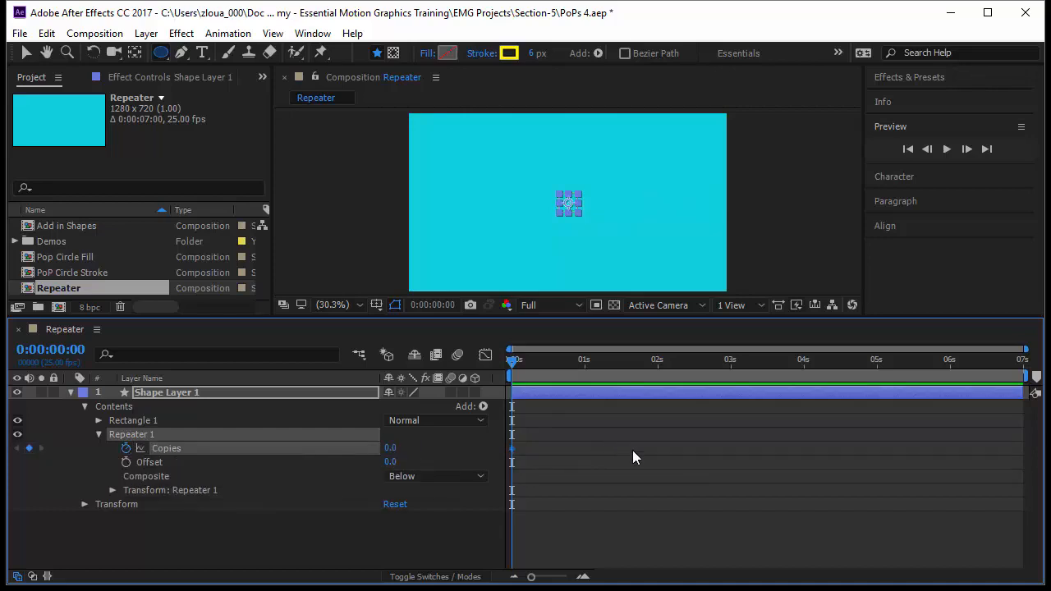
Add a Copies keyframe with a value of 6 at 1 second
{"action": "left_click_drag", "start_coordinate": [528, 368], "coordinate": [582, 374]}
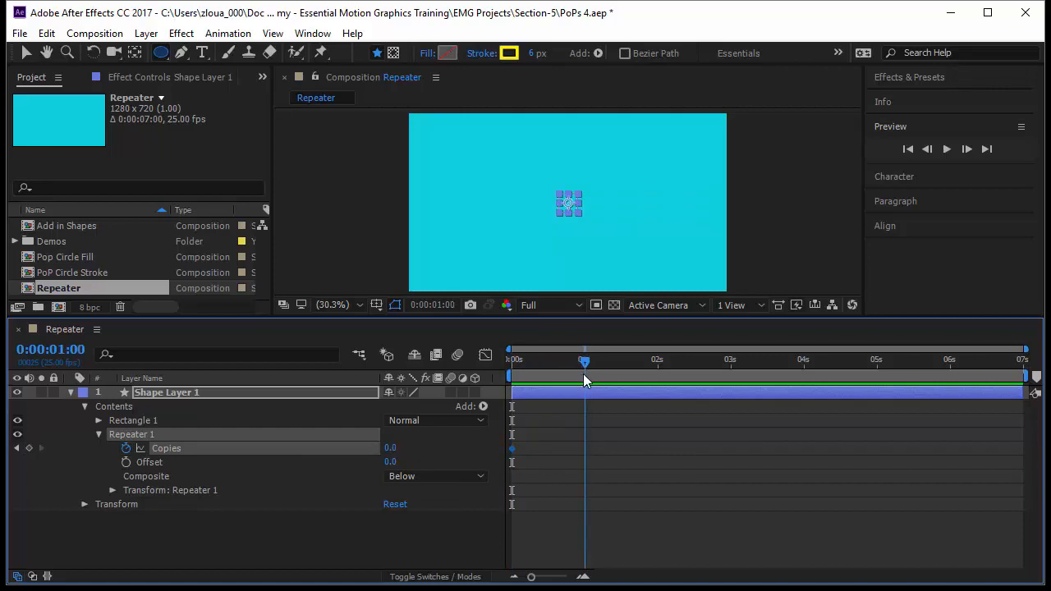
{"action": "left_click", "coordinate": [391, 447]}
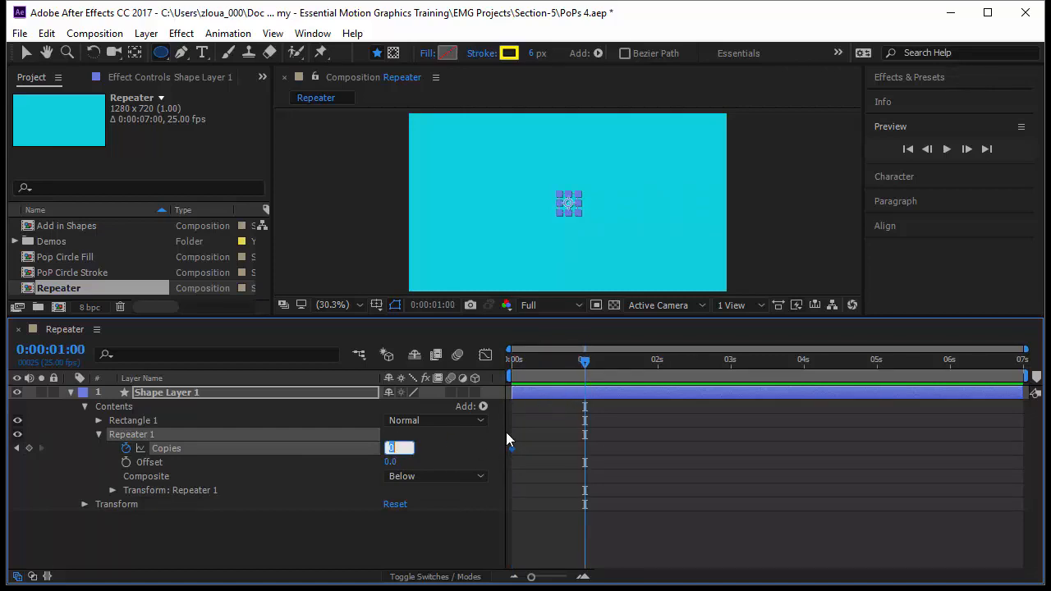
{"action": "type", "text": "6"}
{"action": "key", "text": "Return"}
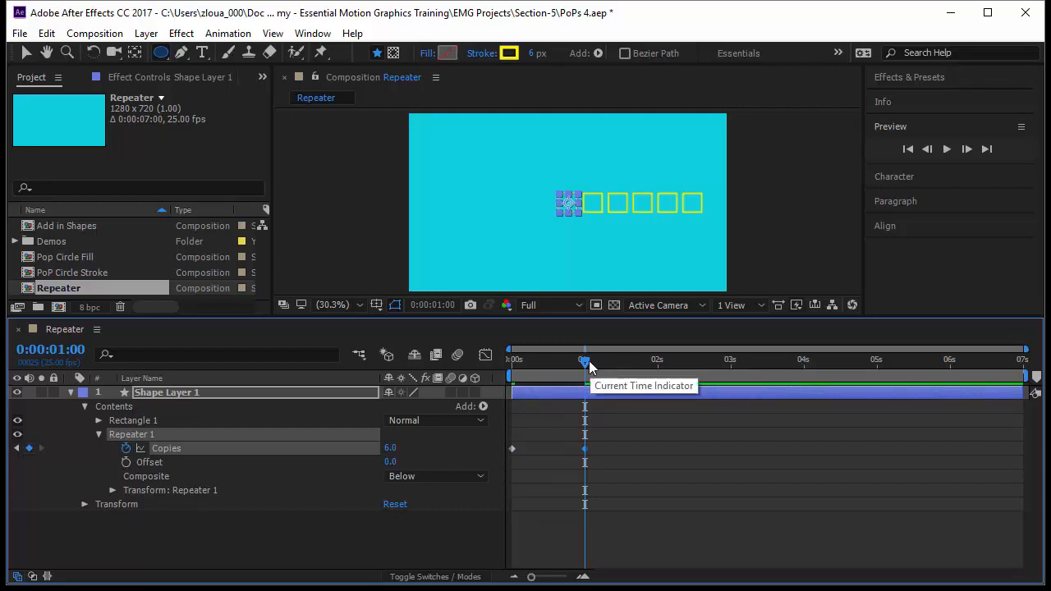
End the work area at 2 seconds and preview the animation of the repeated squares
{"action": "left_click_drag", "start_coordinate": [585, 364], "coordinate": [657, 362]}
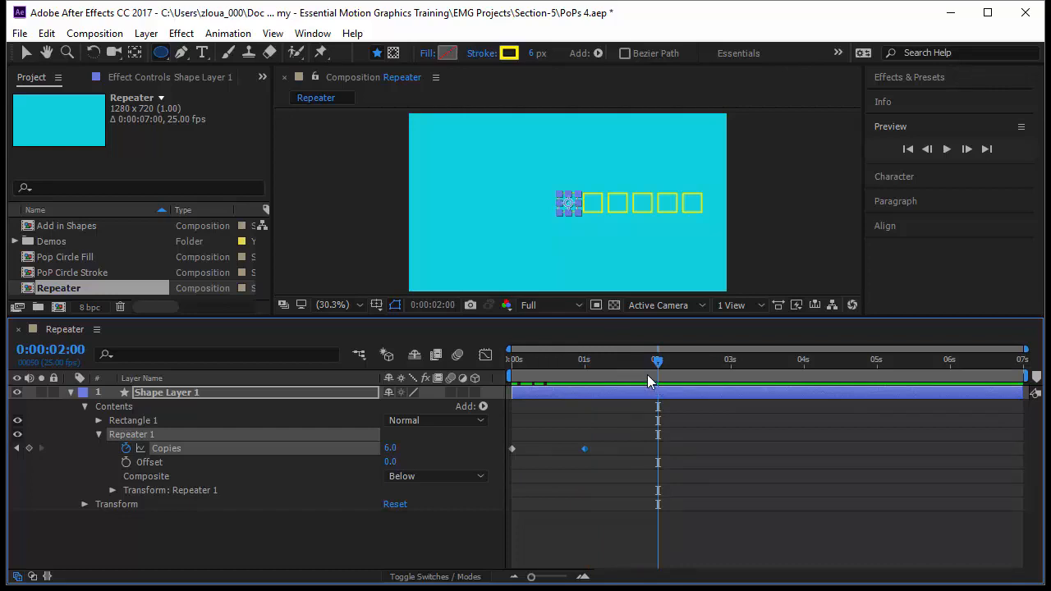
{"action": "key", "text": "n"}
{"action": "key", "text": "space"}
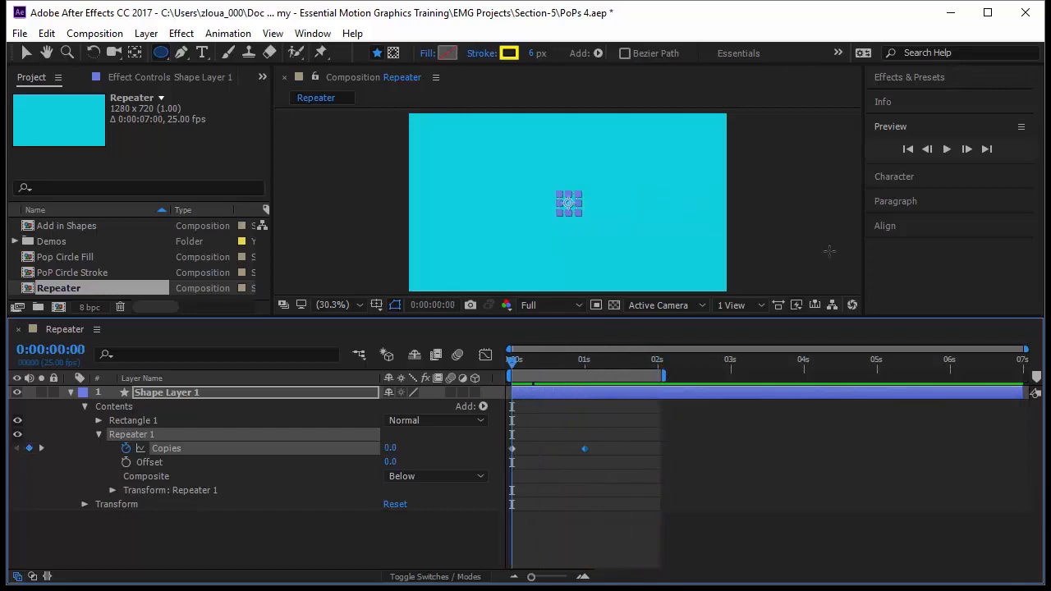
{"action": "left_click", "coordinate": [946, 148]}
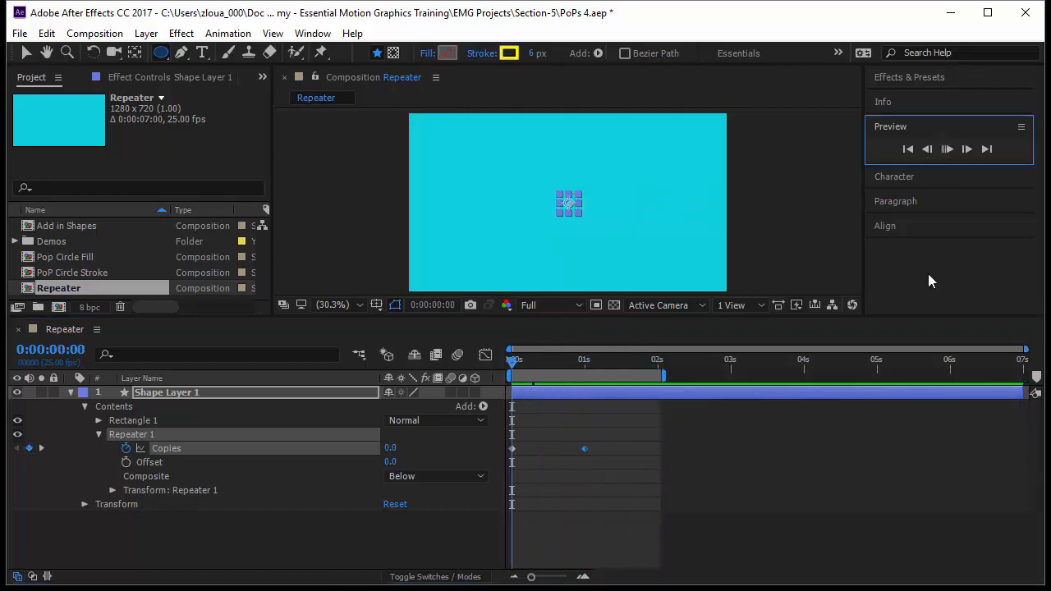
{"action": "left_click", "coordinate": [833, 517]}
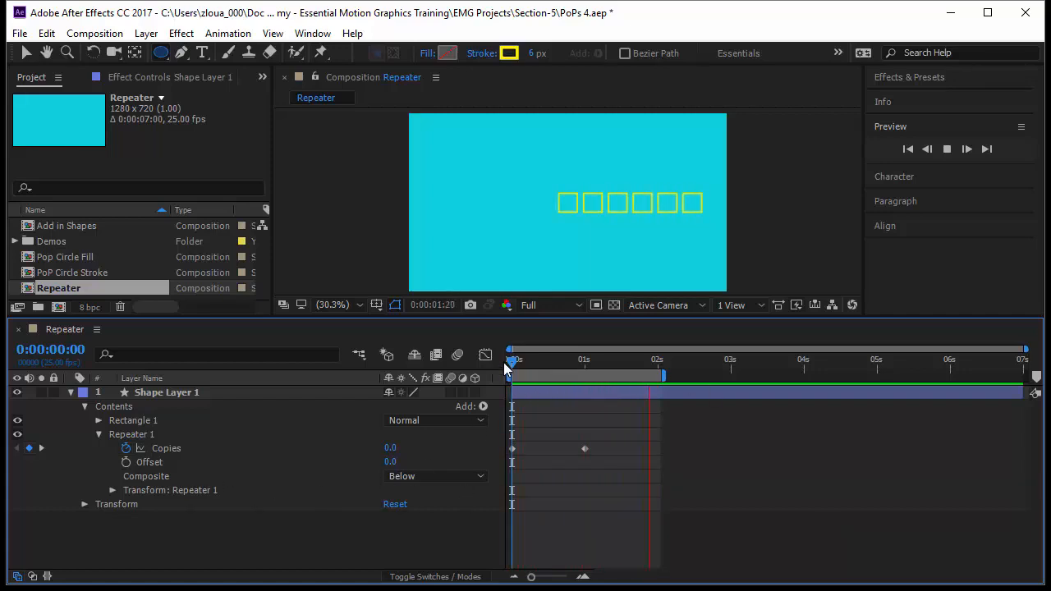
{"action": "key", "text": "space"}
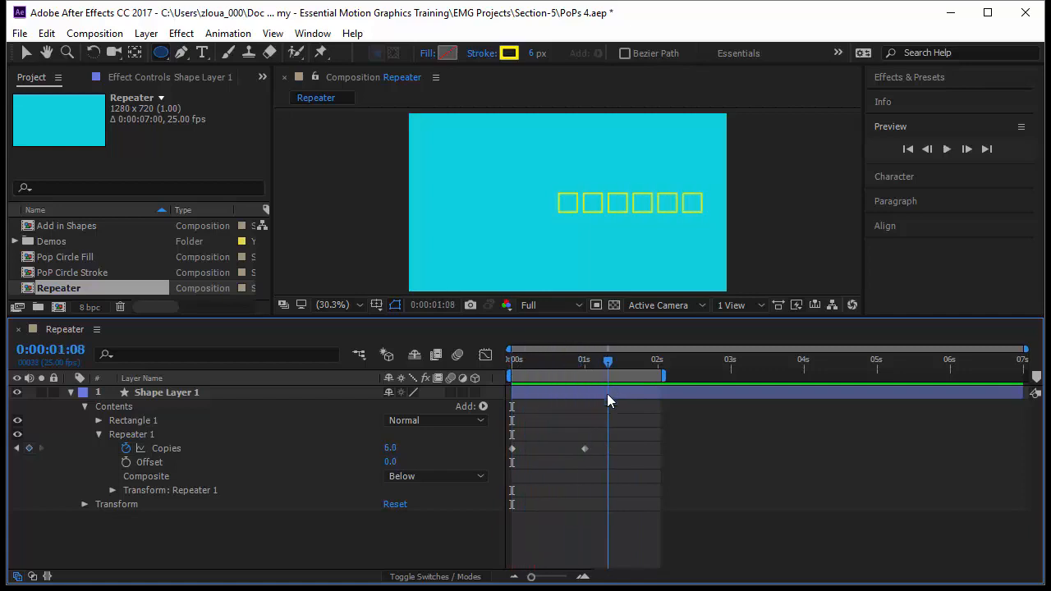
Select Shape Layer 1 with the Selection tool and set the Offset of Repeater 1 to -1
{"action": "key", "text": "v"}
{"action": "left_click", "coordinate": [561, 205]}
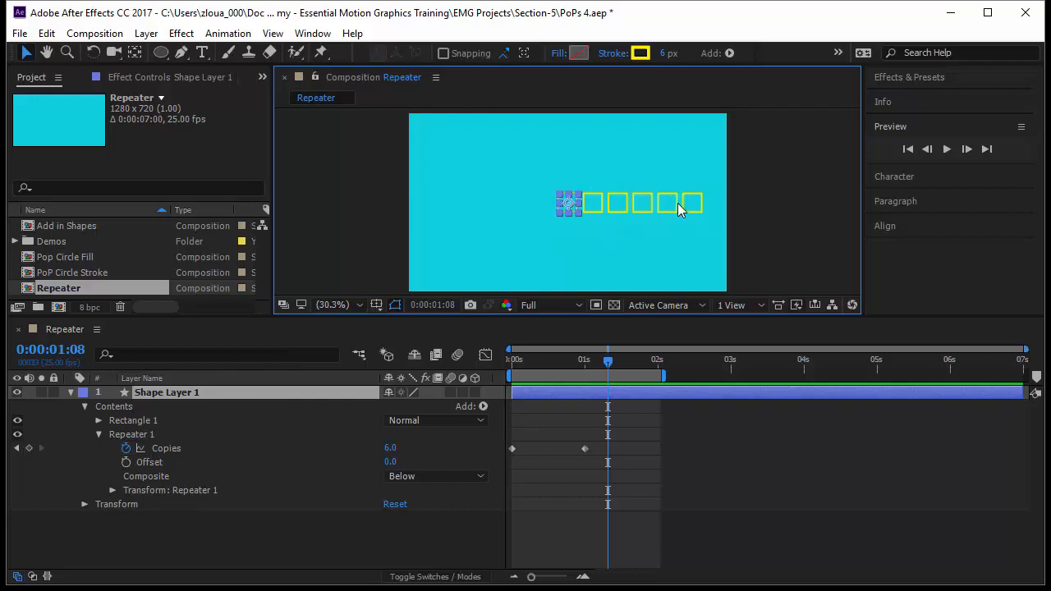
{"action": "left_click", "coordinate": [391, 463]}
{"action": "type", "text": "-1"}
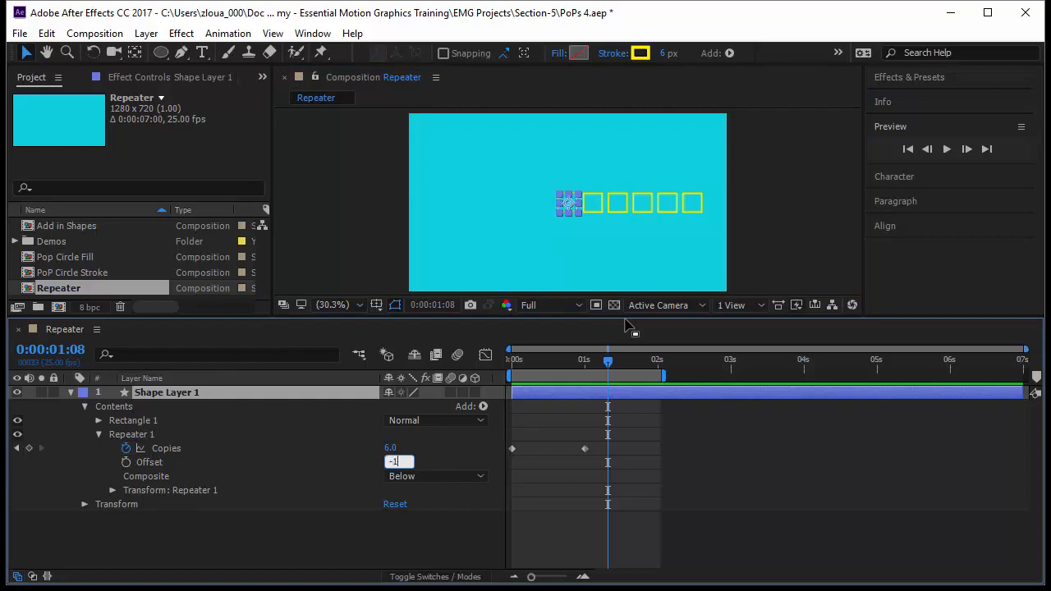
{"action": "key", "text": "Return"}
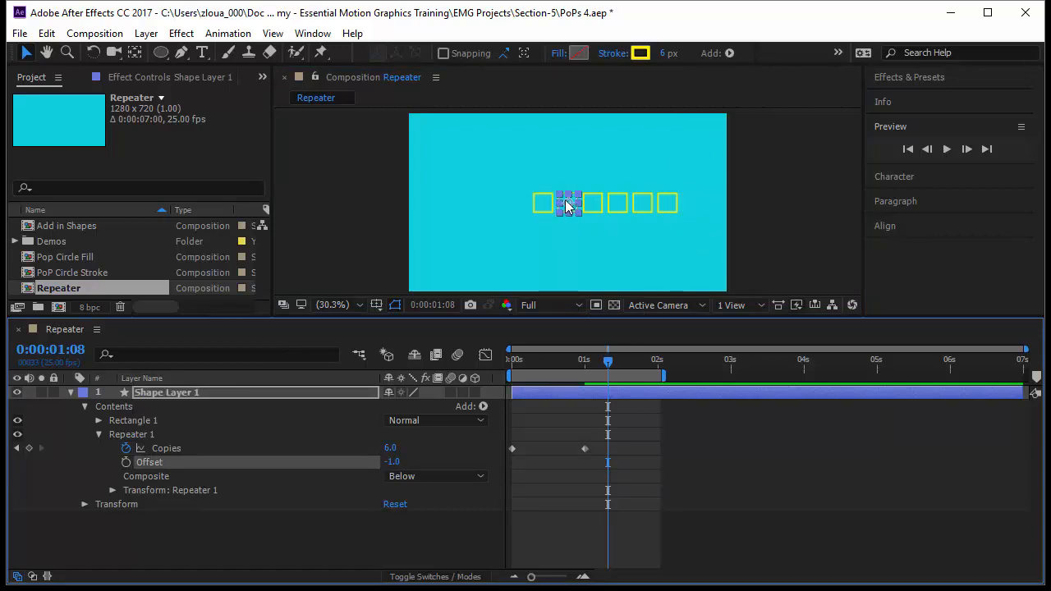
Set the Offset of Repeater 1 to -2
{"action": "left_click", "coordinate": [390, 462]}
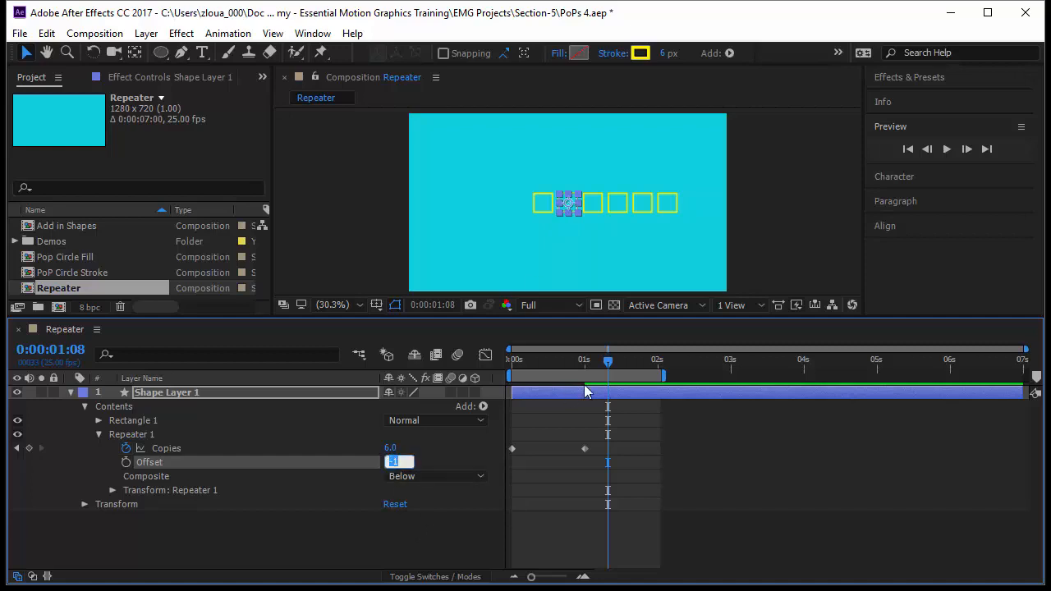
{"action": "type", "text": "-2"}
{"action": "key", "text": "Return"}
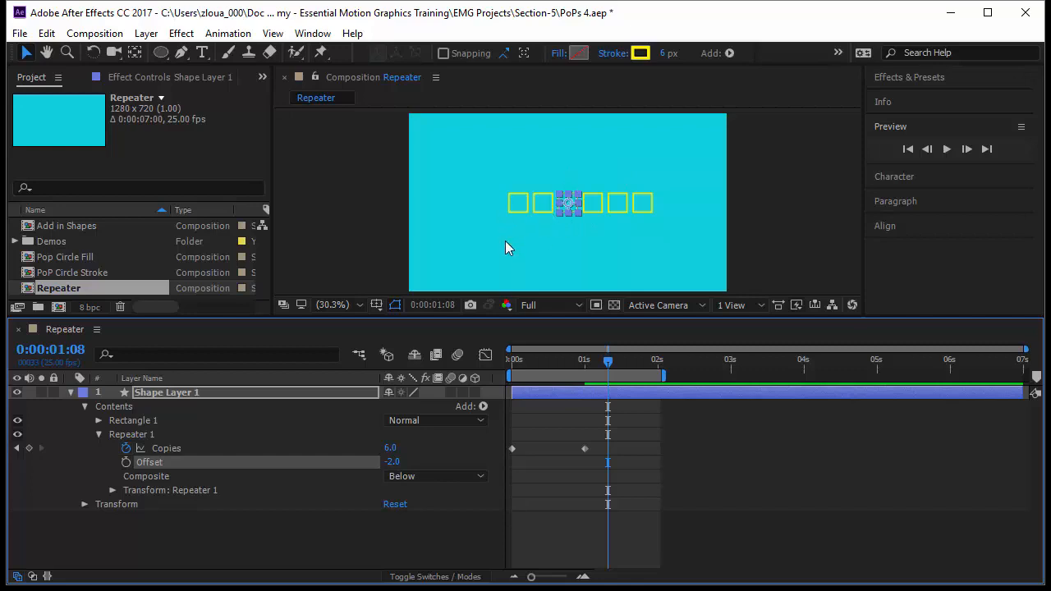
Set the Offset of Repeater 1 to 1
{"action": "left_click", "coordinate": [393, 462]}
{"action": "type", "text": "1"}
{"action": "key", "text": "Return"}
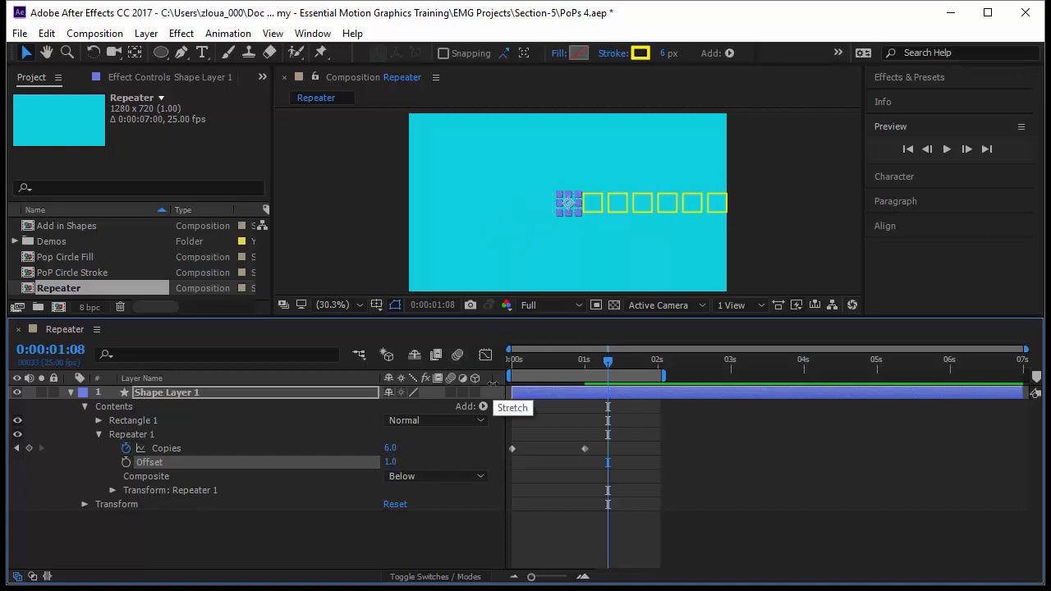
Deselect Shape Layer 1 to inspect the squares without its handles, and set the Offset of Repeater 1 to 2
{"action": "left_click", "coordinate": [554, 284]}
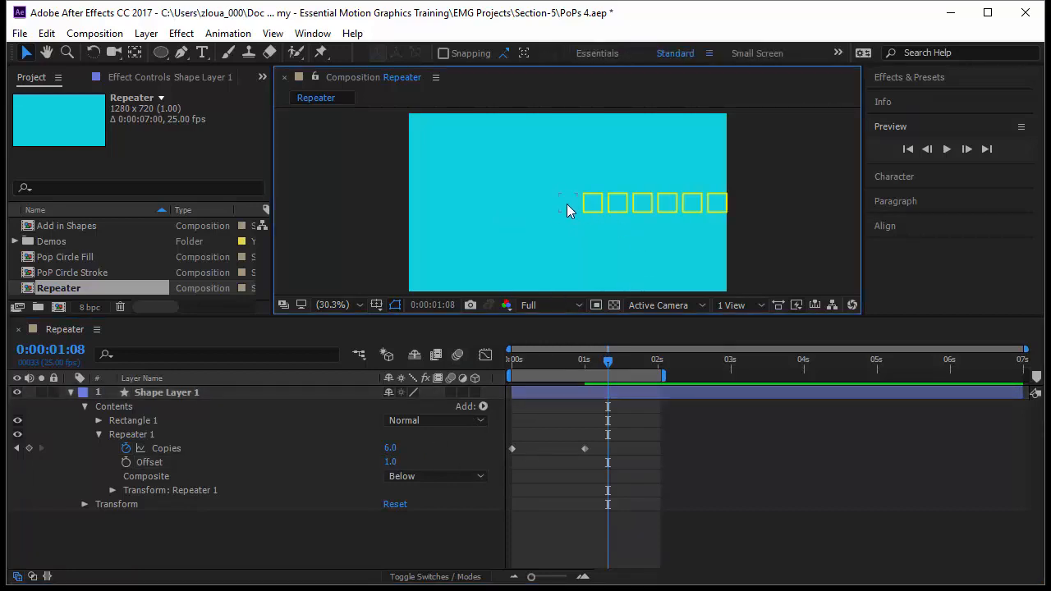
{"action": "left_click", "coordinate": [392, 462]}
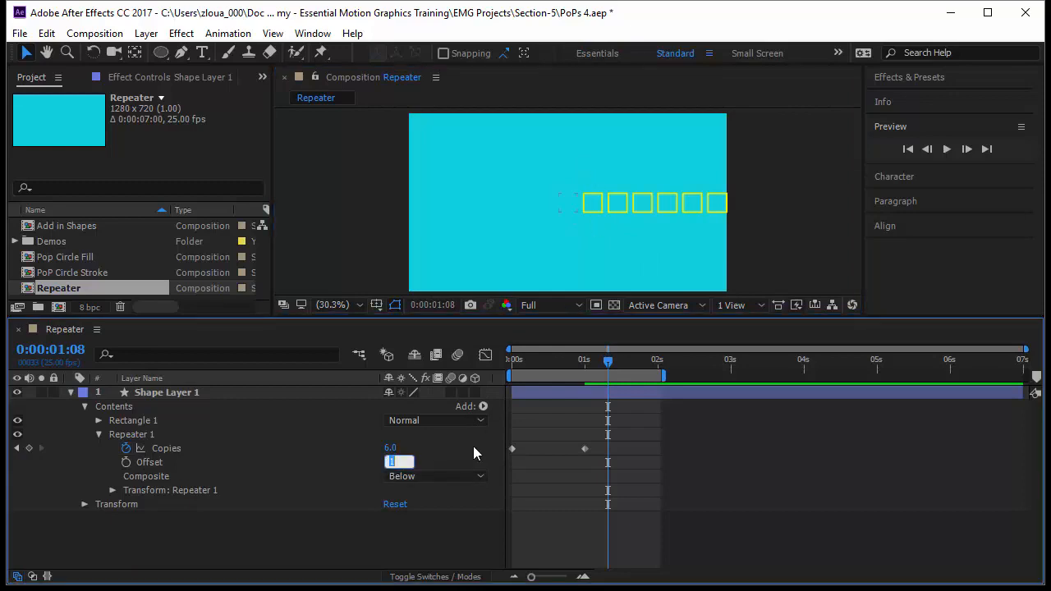
{"action": "type", "text": "2"}
{"action": "key", "text": "Return"}
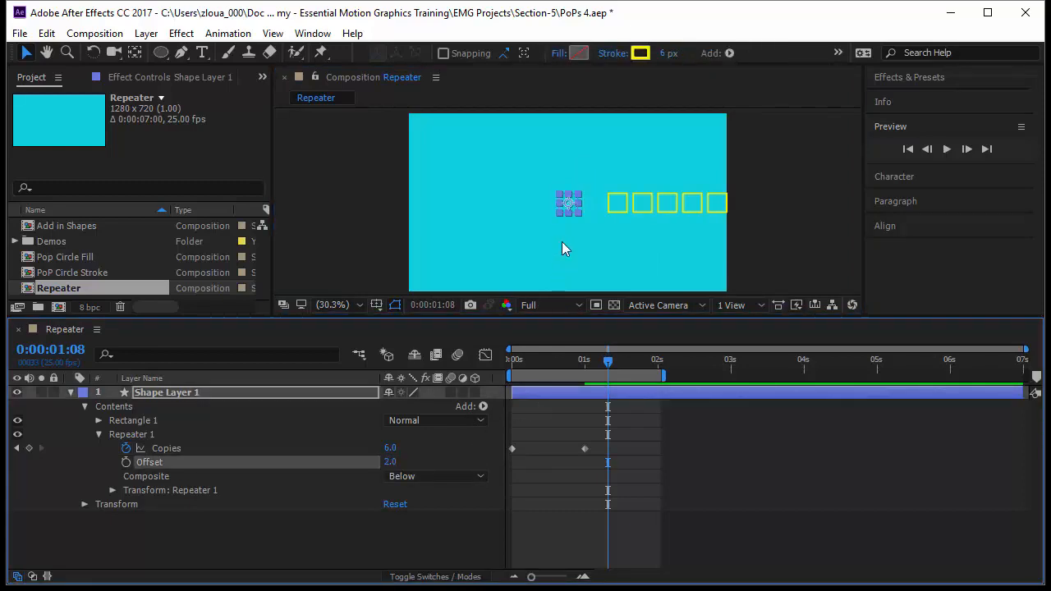
Set the Offset of Repeater 1 to 0
{"action": "left_click", "coordinate": [572, 204]}
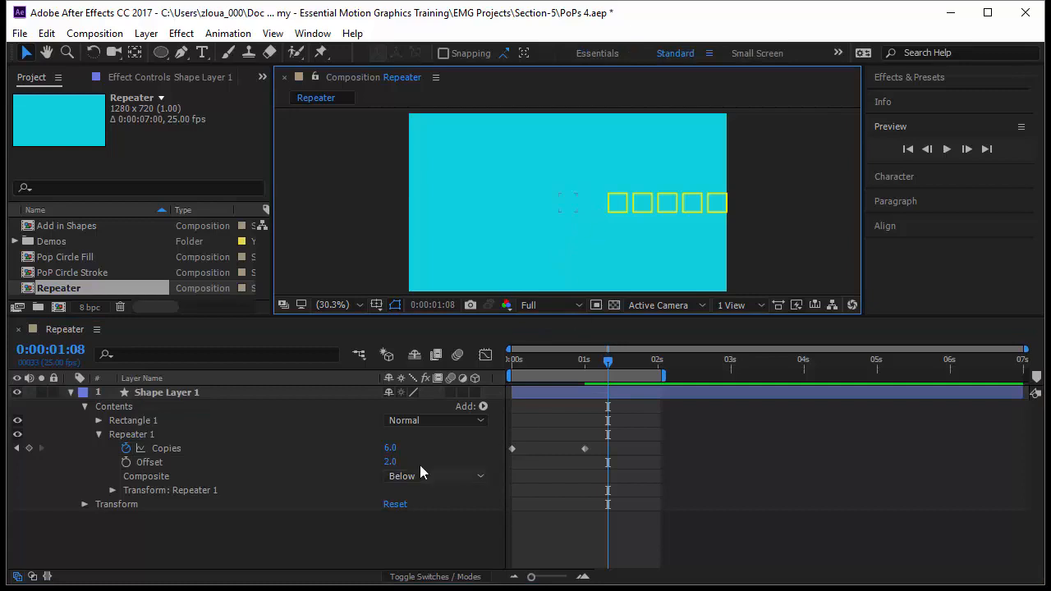
{"action": "left_click", "coordinate": [391, 462]}
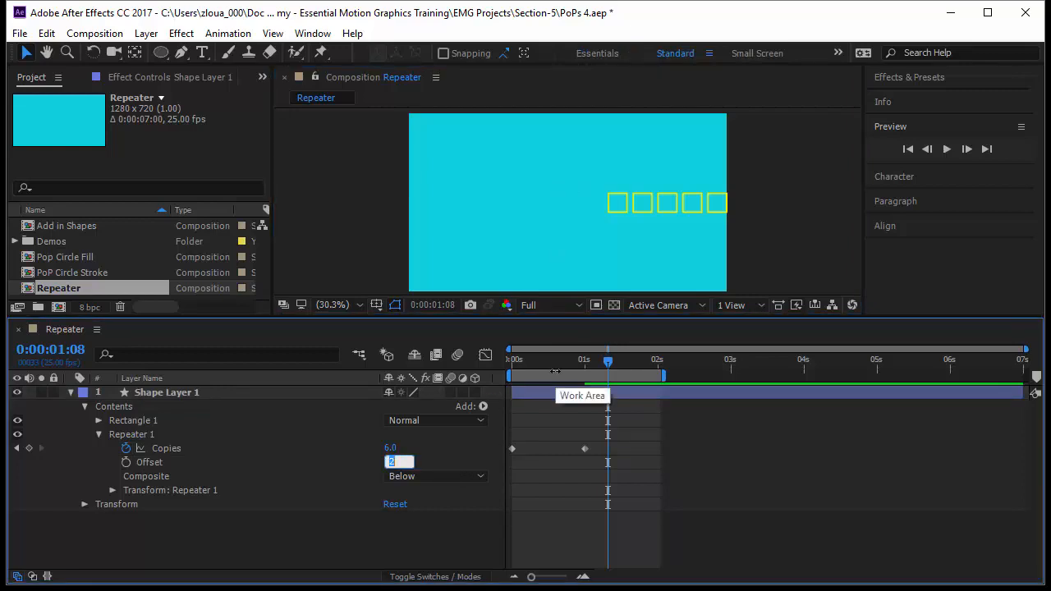
{"action": "type", "text": "0"}
{"action": "key", "text": "Return"}
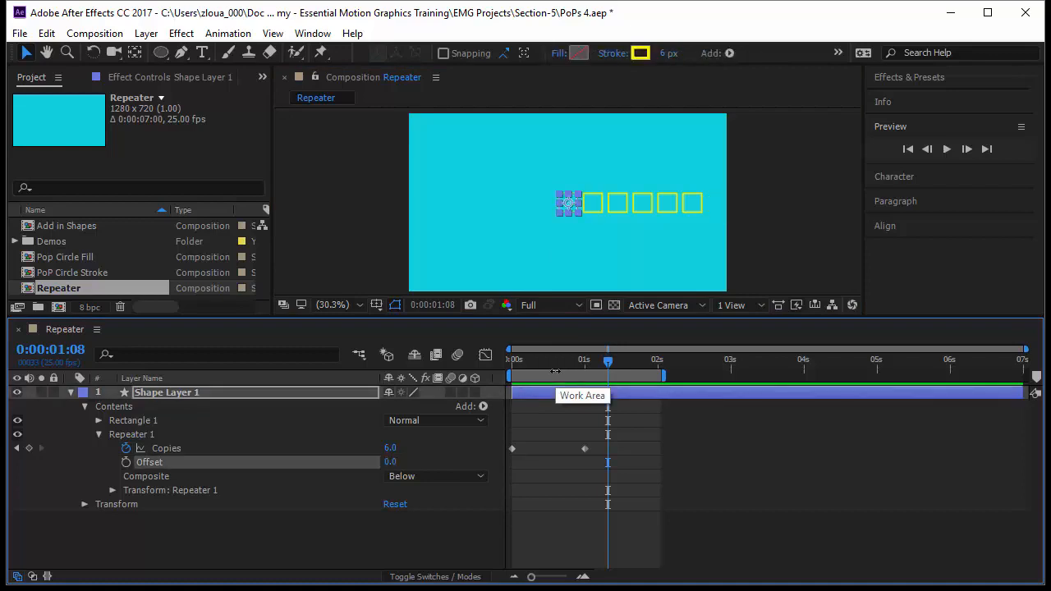
Examine the Composite options of Repeater 1 without changing the setting, and deselect the layer
{"action": "left_click", "coordinate": [255, 537]}
{"action": "left_click", "coordinate": [203, 476]}
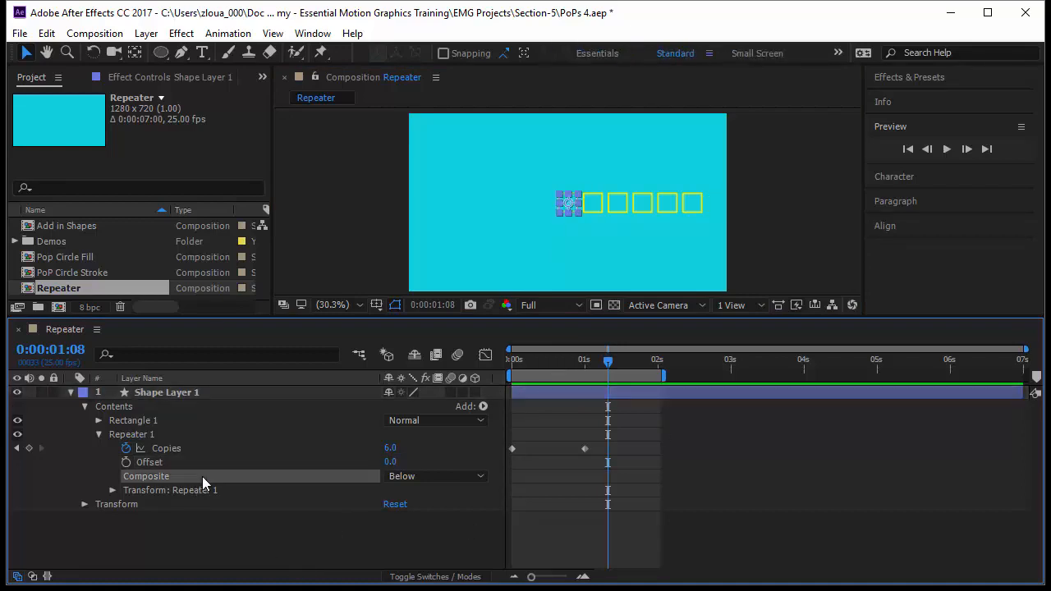
{"action": "left_click", "coordinate": [428, 478]}
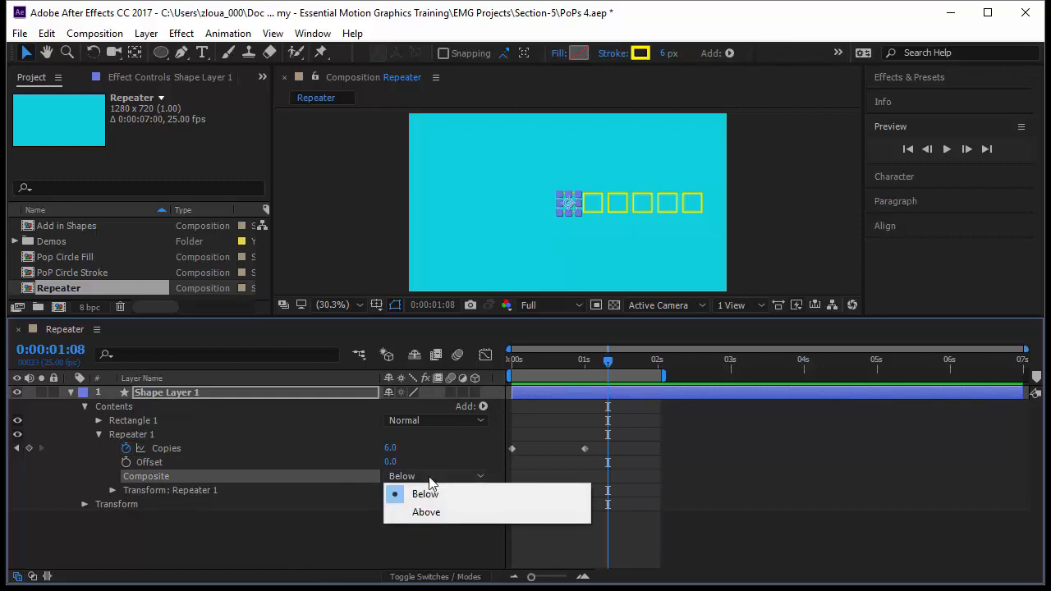
{"action": "left_click", "coordinate": [442, 541]}
{"action": "left_click", "coordinate": [442, 541]}
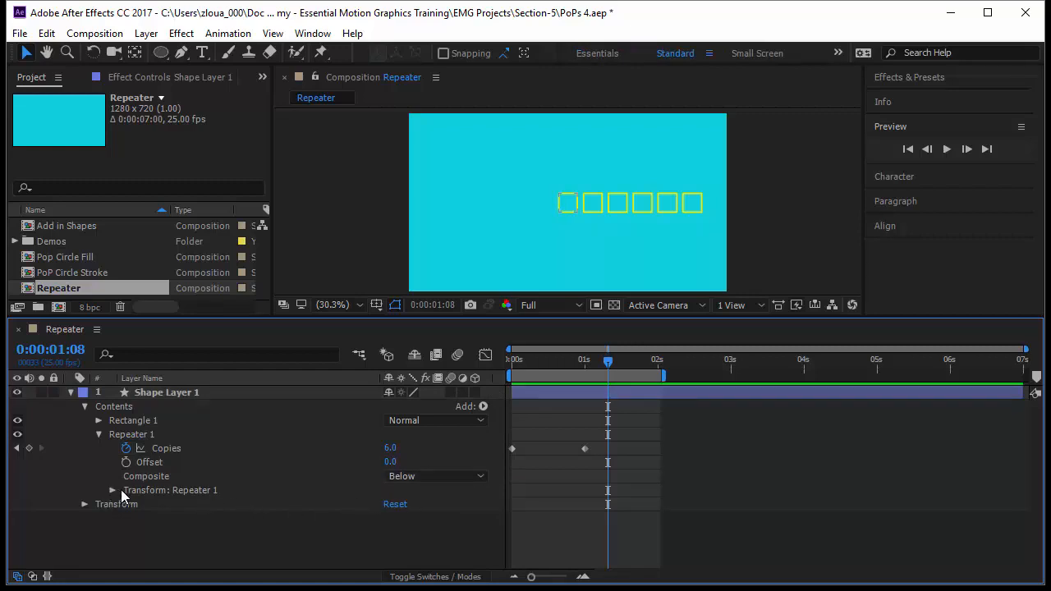
Expand the Transform properties of Repeater 1 and move the row of squares horizontally toward the left side of the cyan composition
{"action": "left_click", "coordinate": [153, 487]}
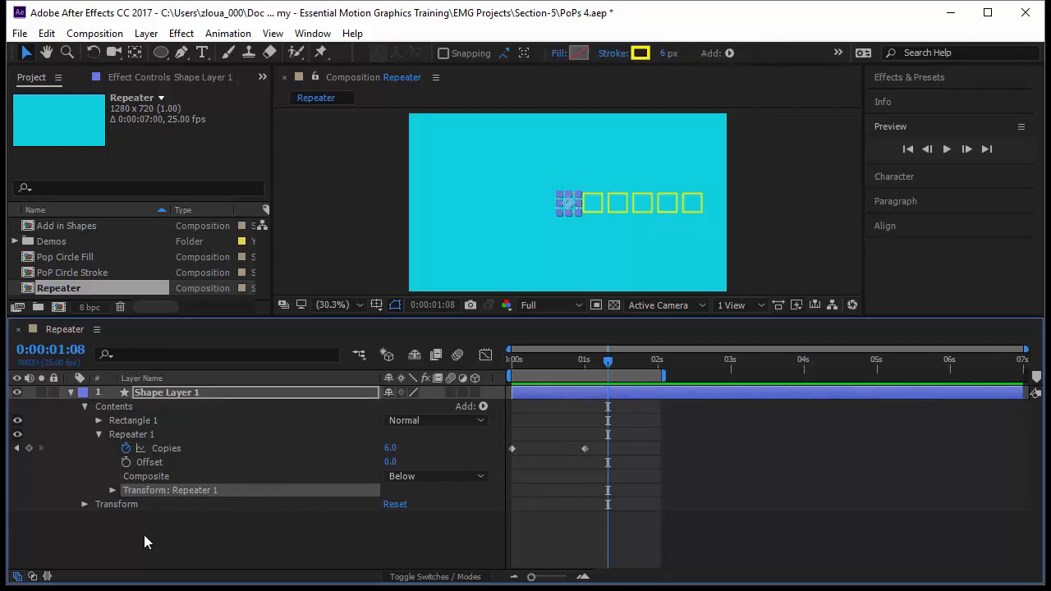
{"action": "left_click", "coordinate": [111, 490]}
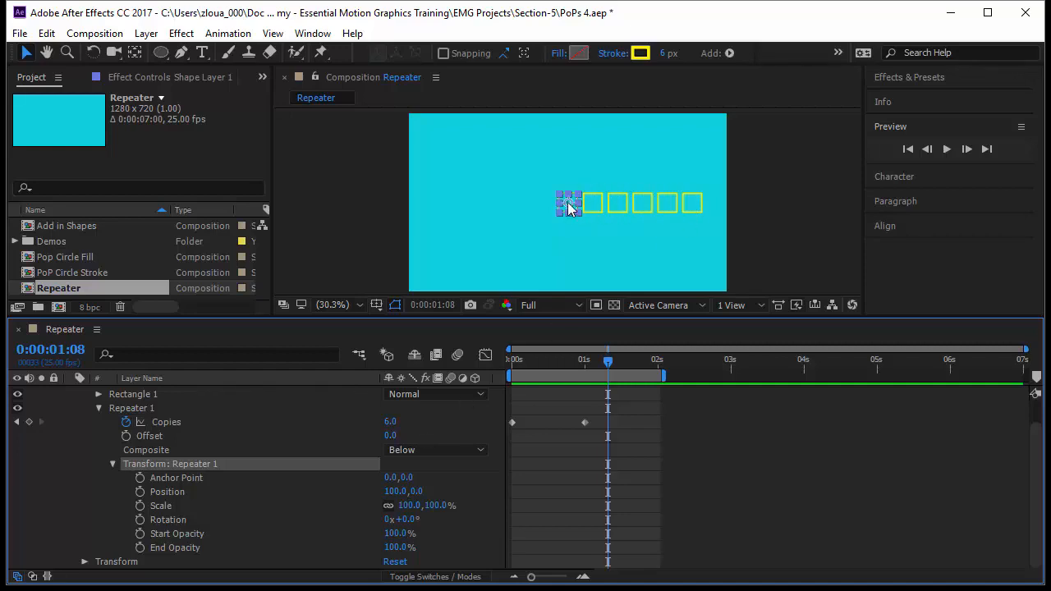
{"action": "left_click_drag", "start_coordinate": [569, 209], "coordinate": [474, 208]}
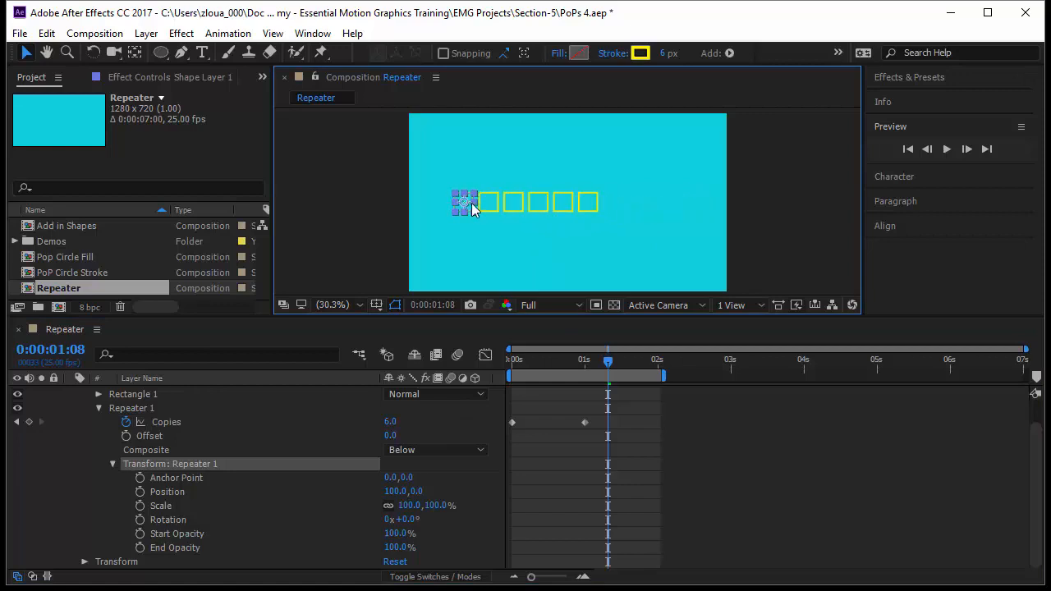
Set the Scale in Repeater 1's transform to 105% and inspect the size progression of the squares up close
{"action": "left_click", "coordinate": [409, 505]}
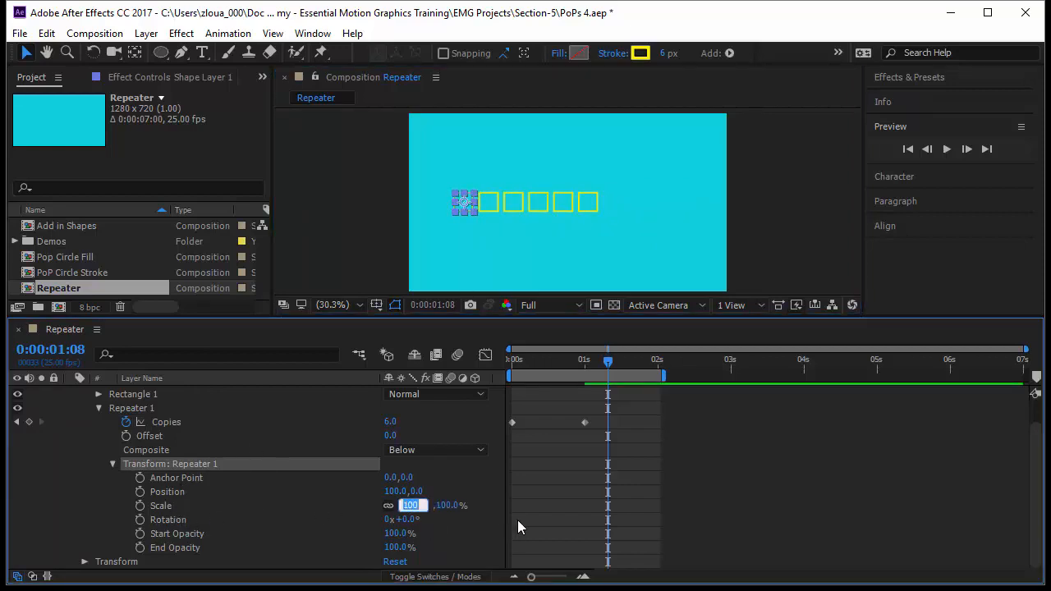
{"action": "type", "text": "105"}
{"action": "key", "text": "Return"}
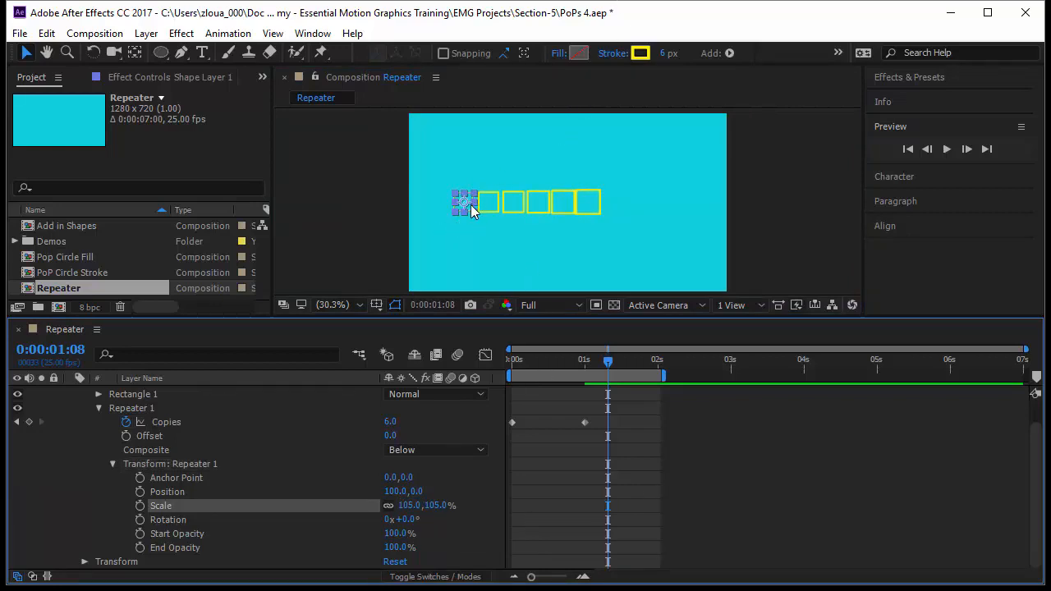
{"action": "scroll", "coordinate": [465, 206], "scroll_direction": "up", "scroll_amount": 1}
{"action": "scroll", "coordinate": [465, 206], "scroll_direction": "up", "scroll_amount": 2}
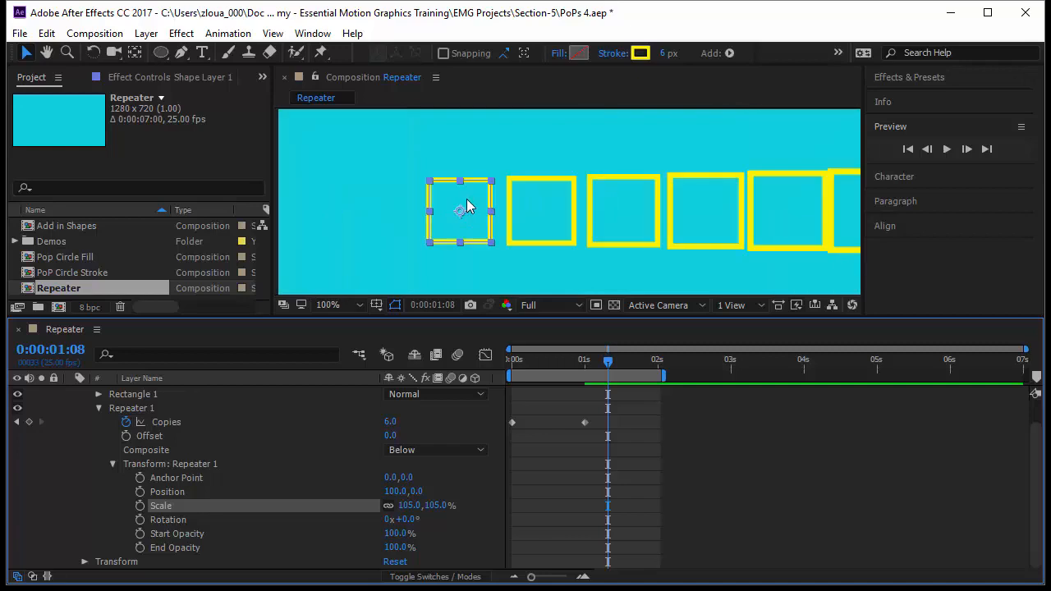
{"action": "scroll", "coordinate": [469, 206], "scroll_direction": "down", "scroll_amount": 1}
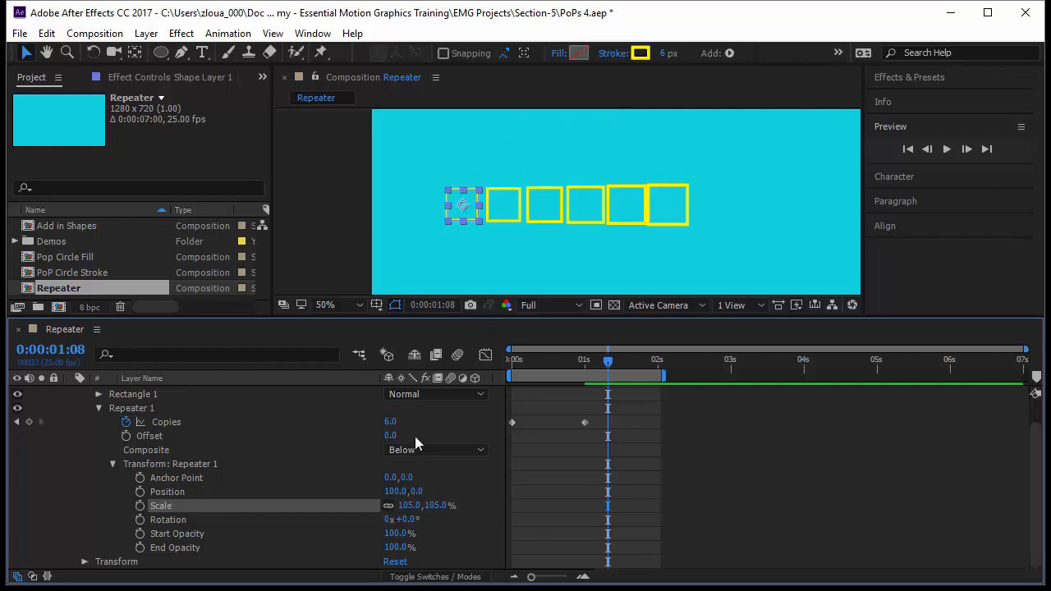
Set the Scale in Repeater 1's transform to 100%
{"action": "left_click", "coordinate": [410, 506]}
{"action": "type", "text": "100"}
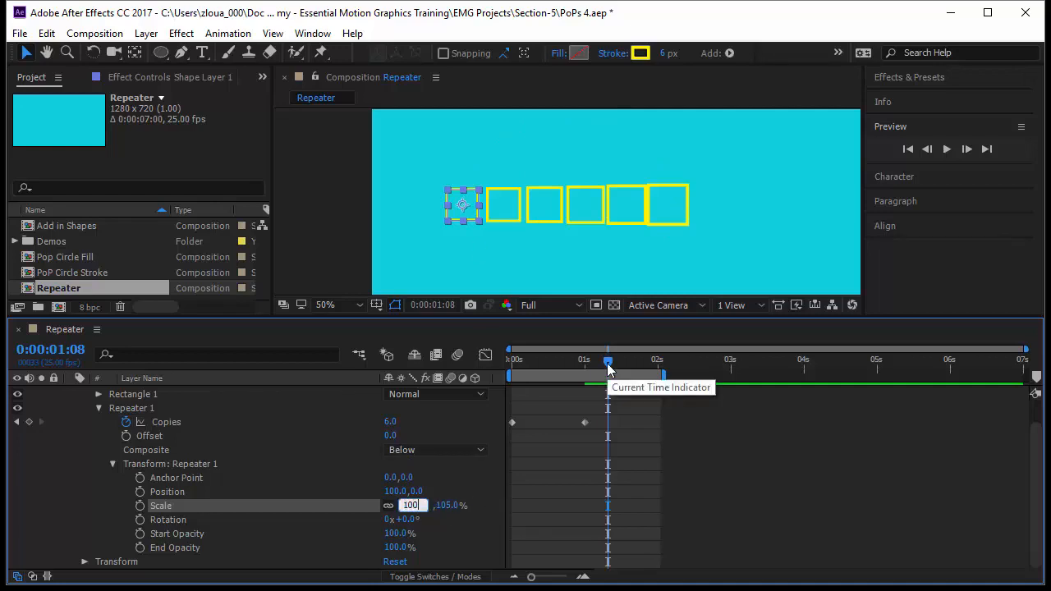
{"action": "key", "text": "Return"}
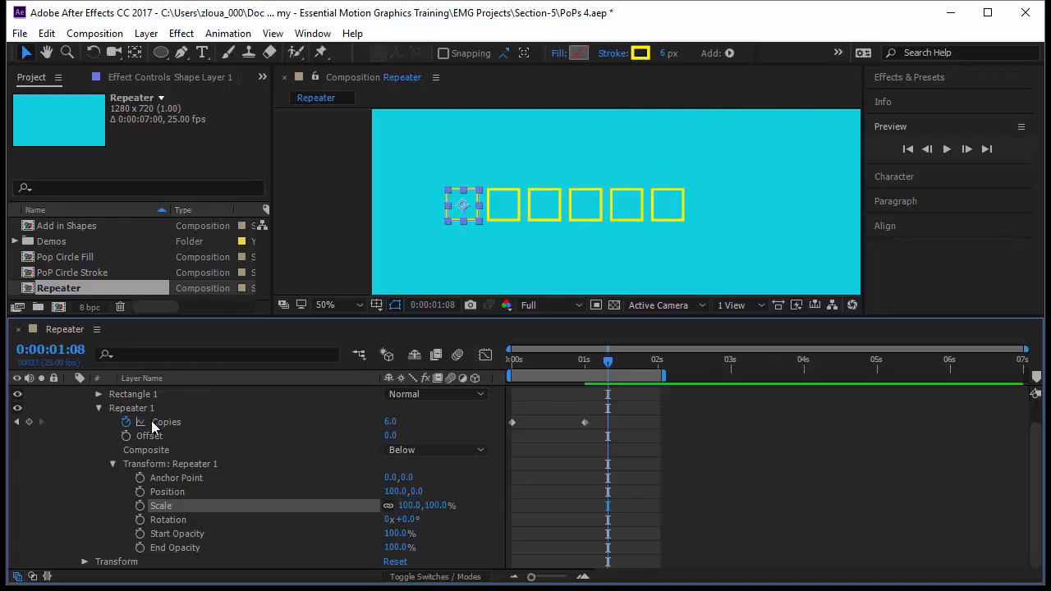